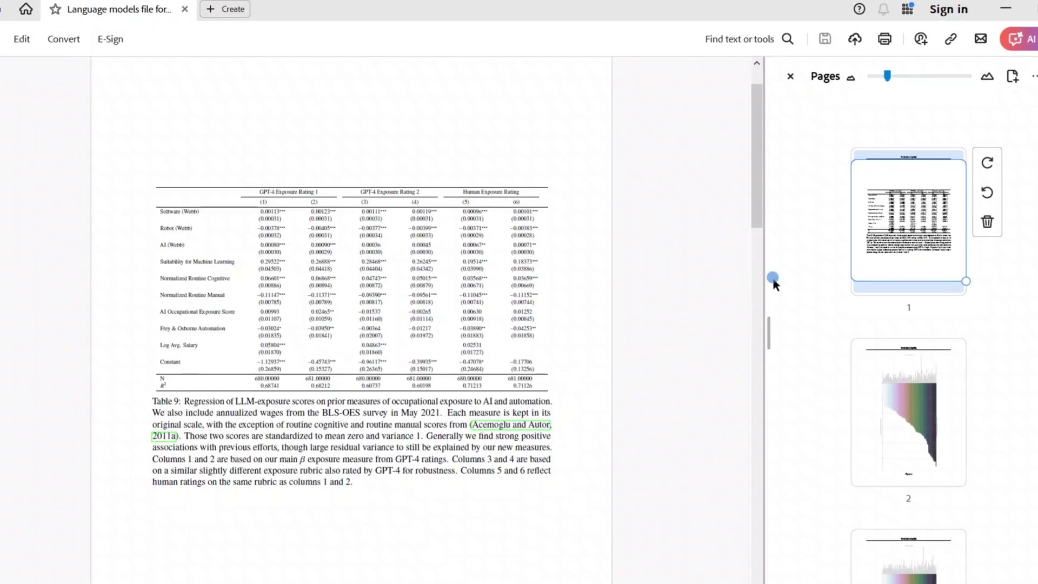
right_click(943, 213)
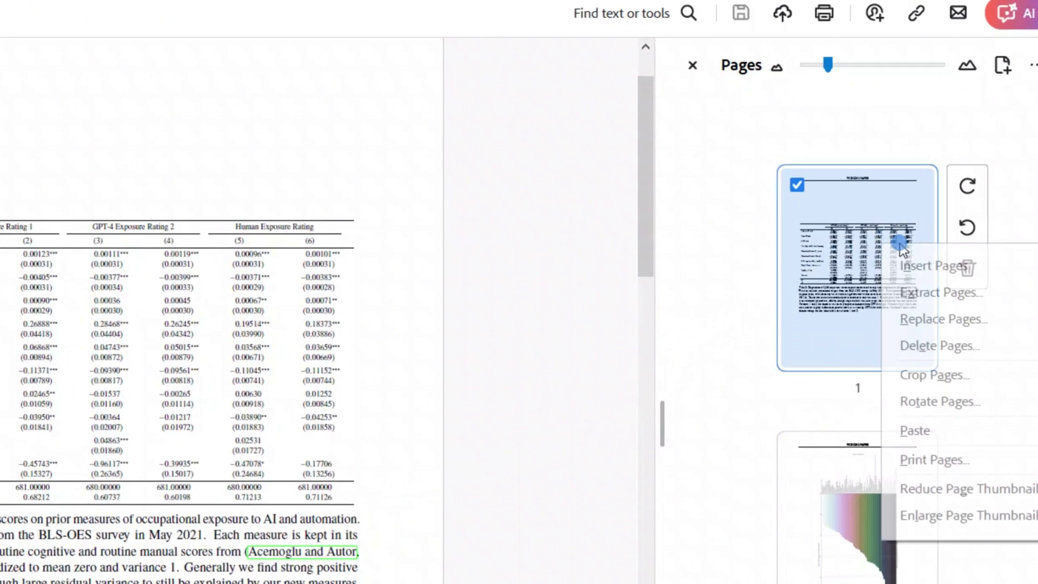
left_click(904, 293)
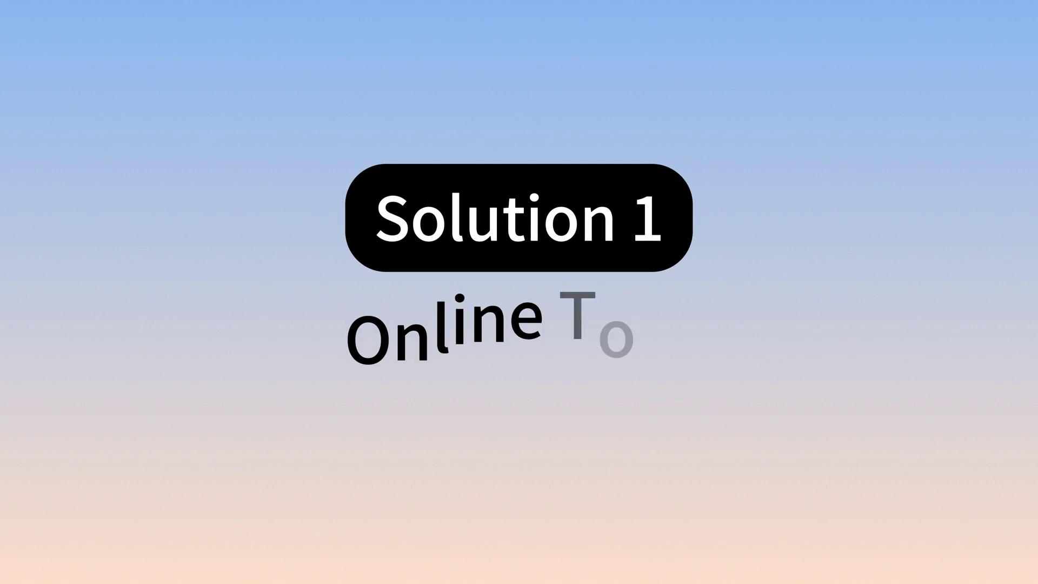
Step: Search Google for "pdfgear" and open the official PDFgear website
left_click(247, 306)
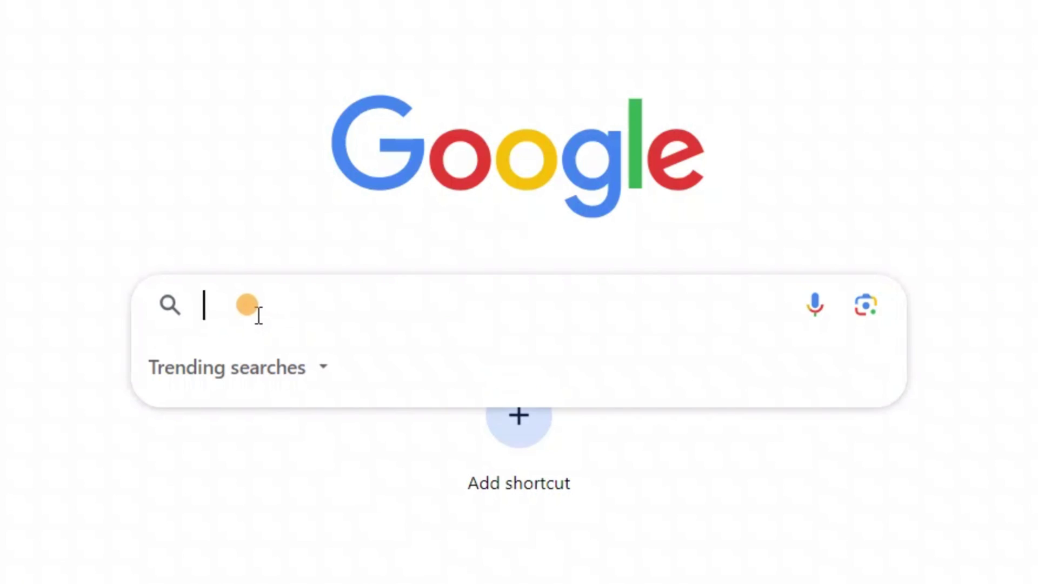
type("pdfgear")
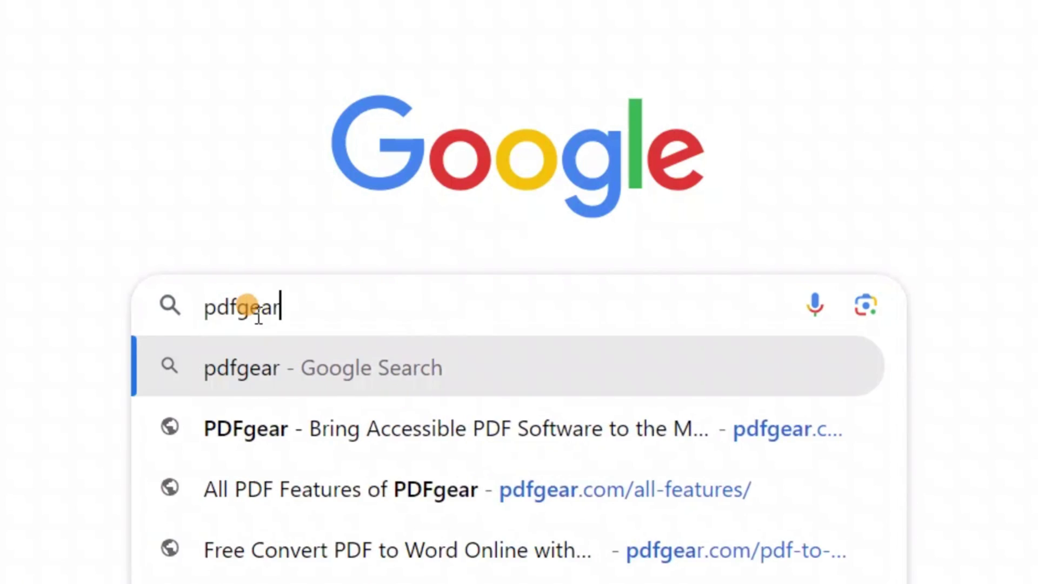
left_click(270, 381)
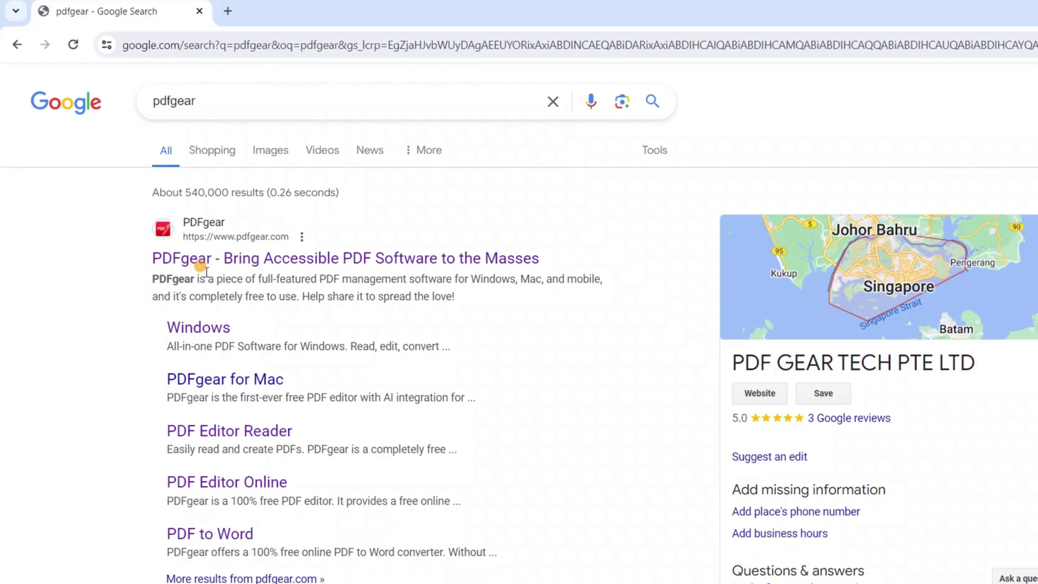
left_click(201, 264)
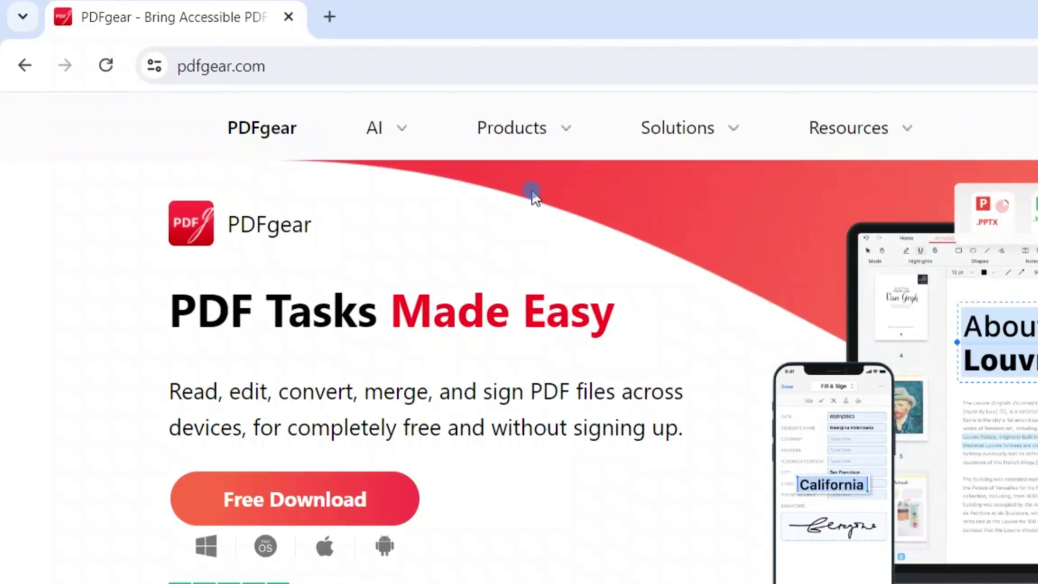
Step: Go to PDFgear's online Extract PDF tool and upload the language models PDF file
mouse_move(530, 129)
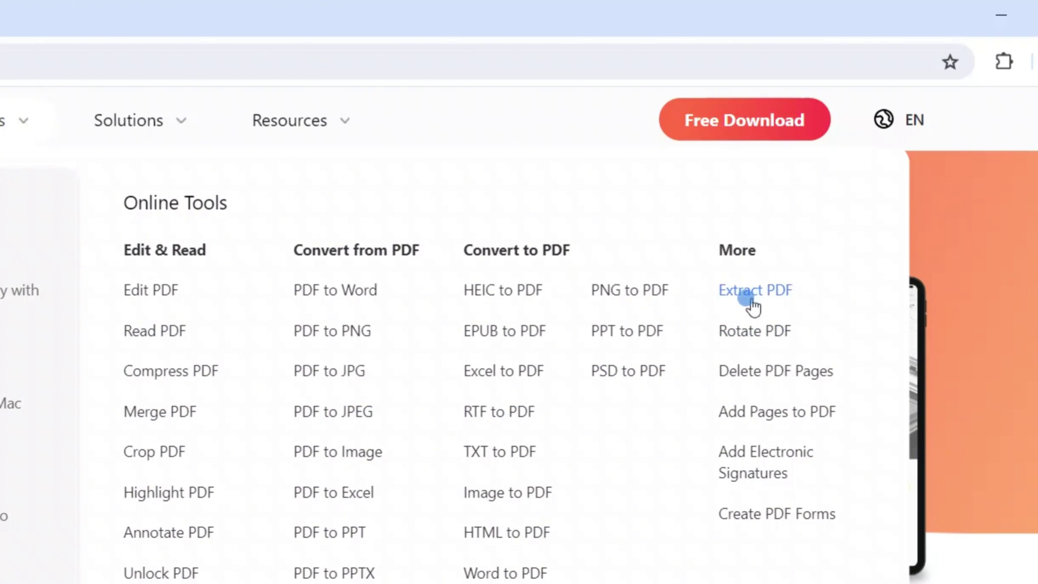
left_click(752, 303)
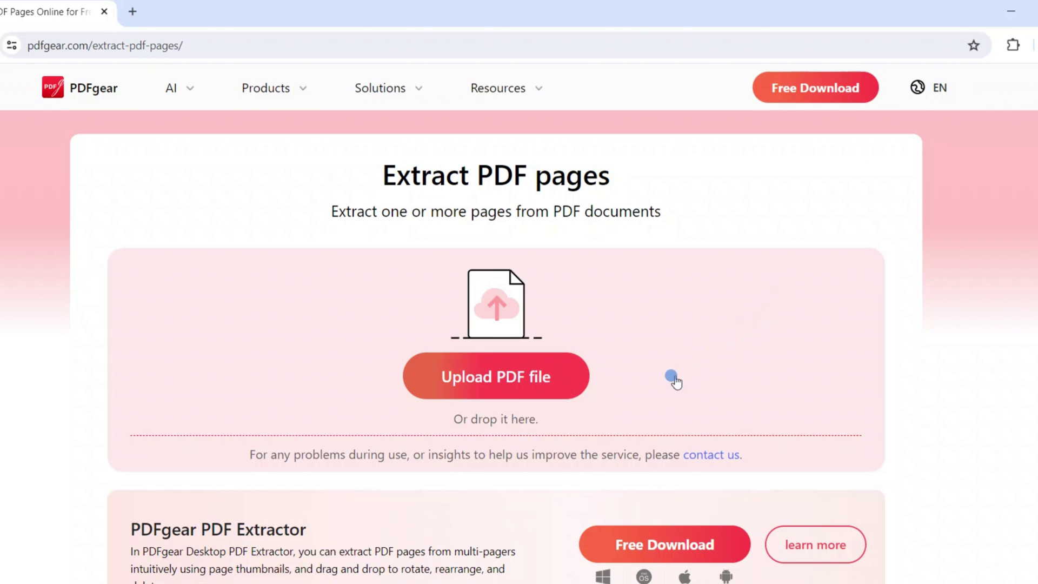
left_click(505, 383)
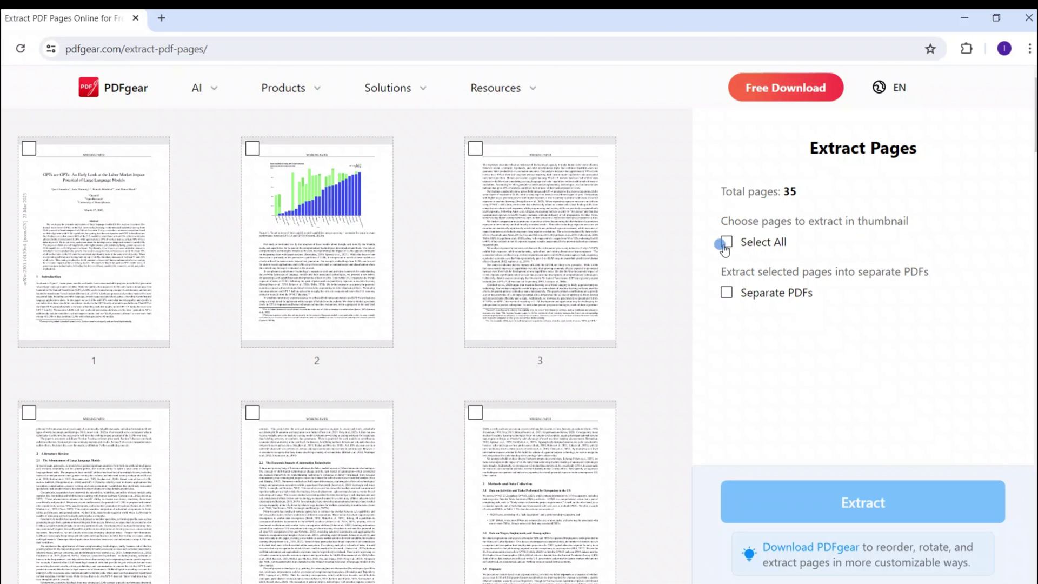
left_click(725, 243)
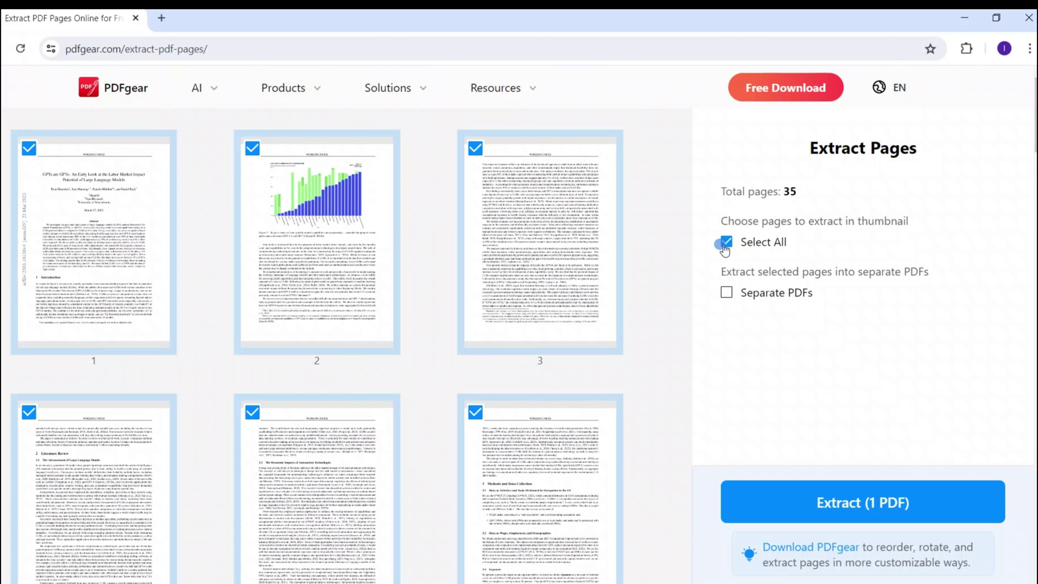
left_click(726, 242)
scroll(487, 270, "down", 5)
scroll(325, 243, "up", 5)
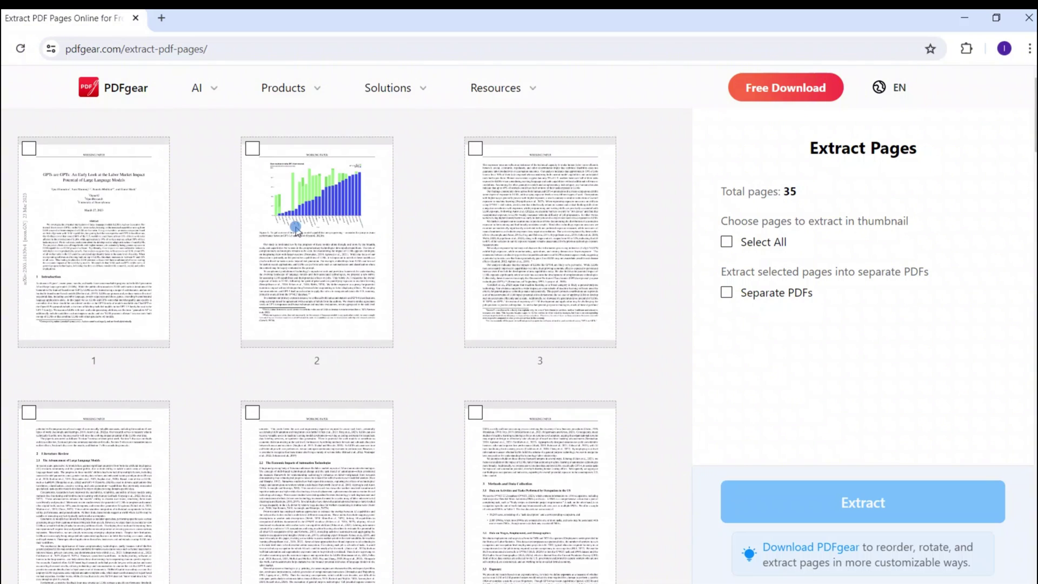
Step: Select pages 2 and 9 of the uploaded PDF for extraction
left_click(295, 230)
scroll(296, 229, "down", 5)
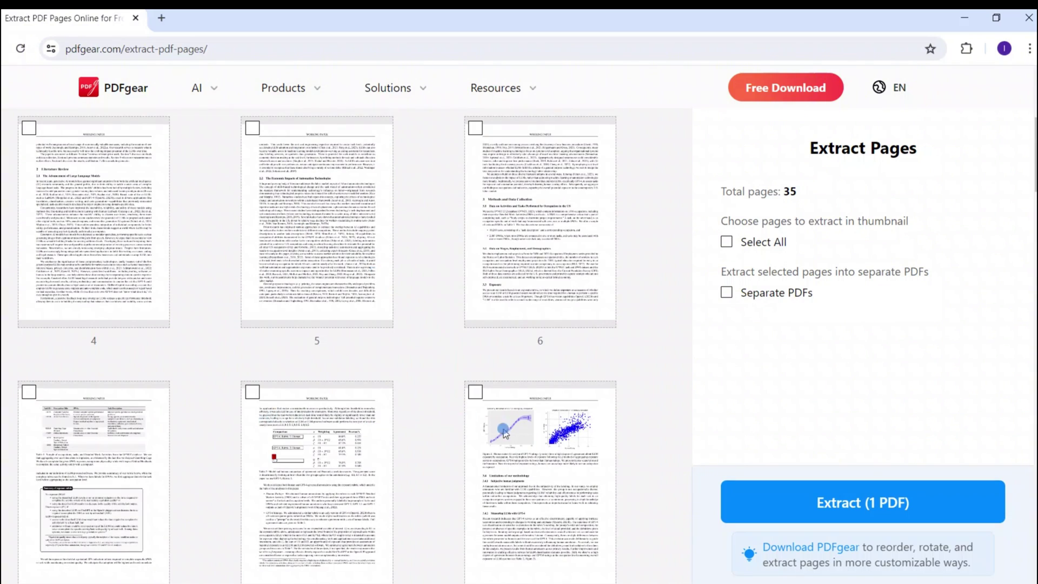
left_click(503, 433)
scroll(519, 438, "down", 3)
scroll(527, 449, "up", 7)
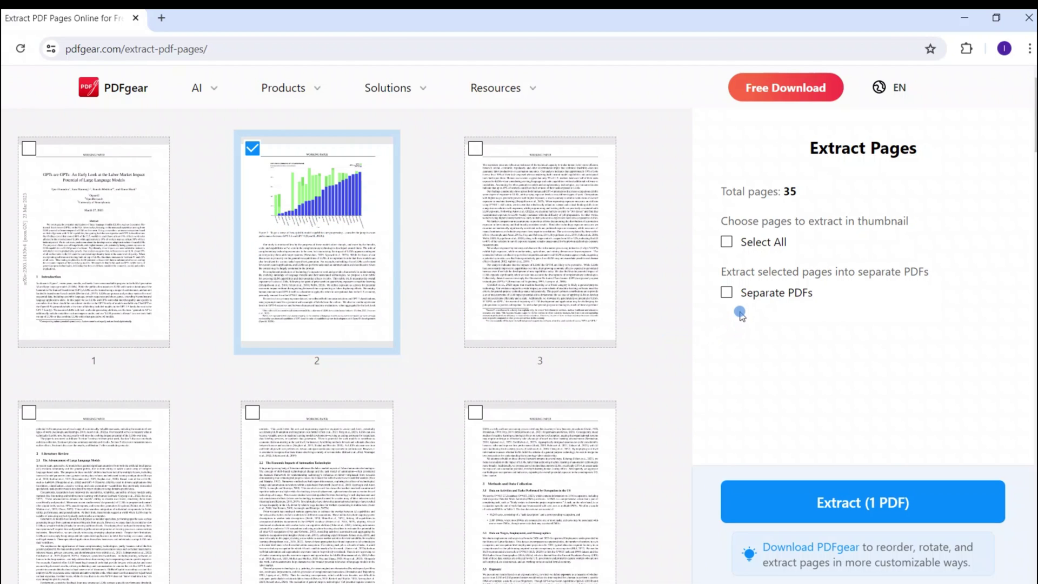
Step: Enable the option to extract the selected pages into separate PDFs
left_click(726, 293)
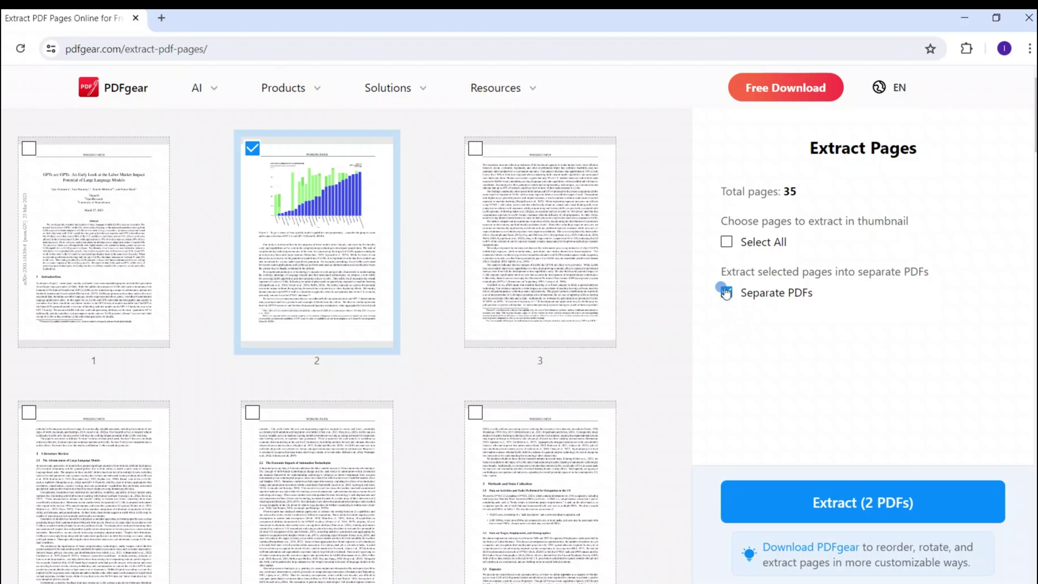
left_click(727, 292)
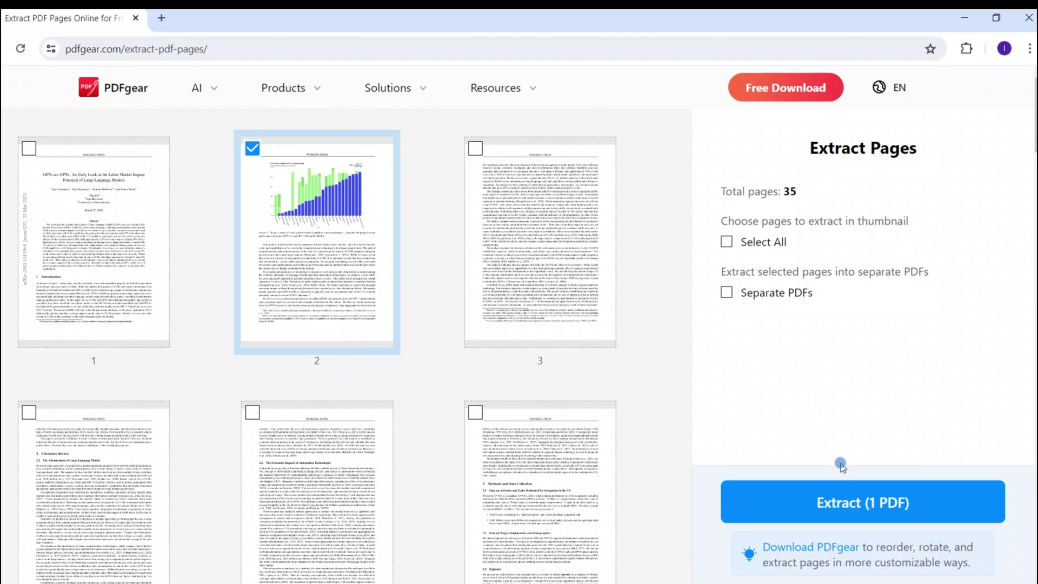
left_click(727, 294)
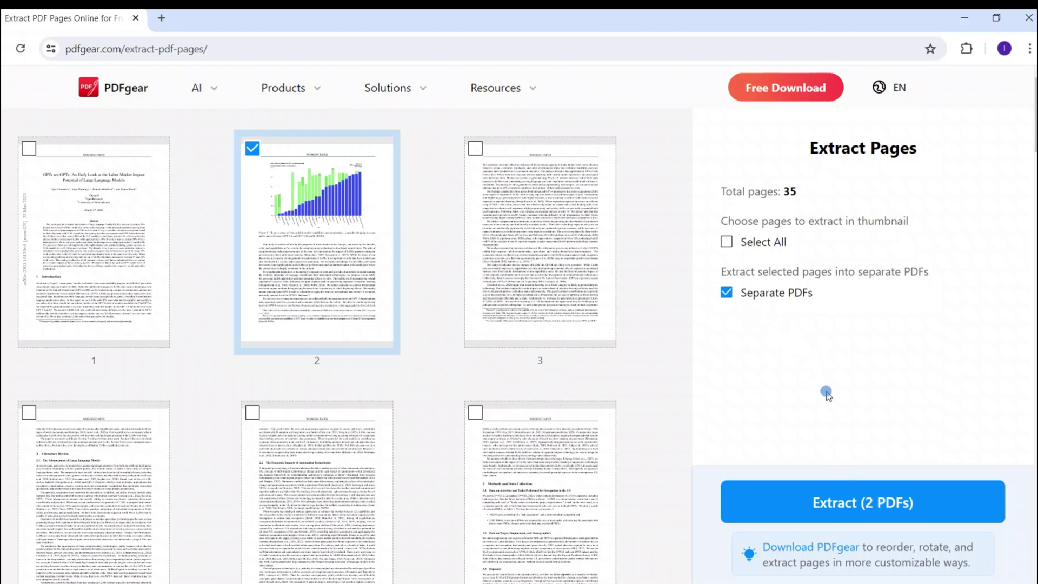
Step: Add page 13 to the selection and run the extraction of the selected pages
scroll(359, 273, "down", 15)
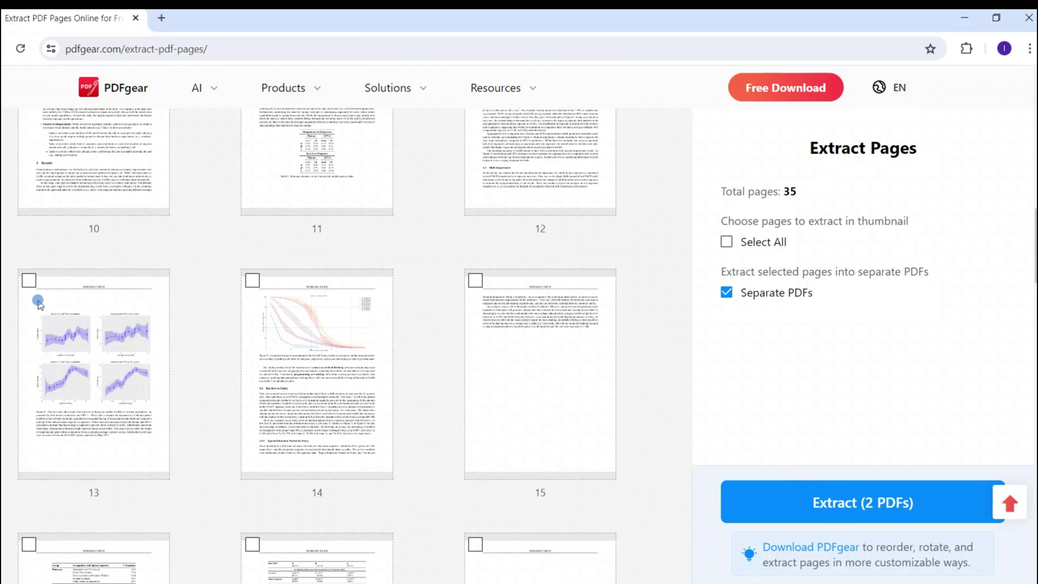
left_click(29, 283)
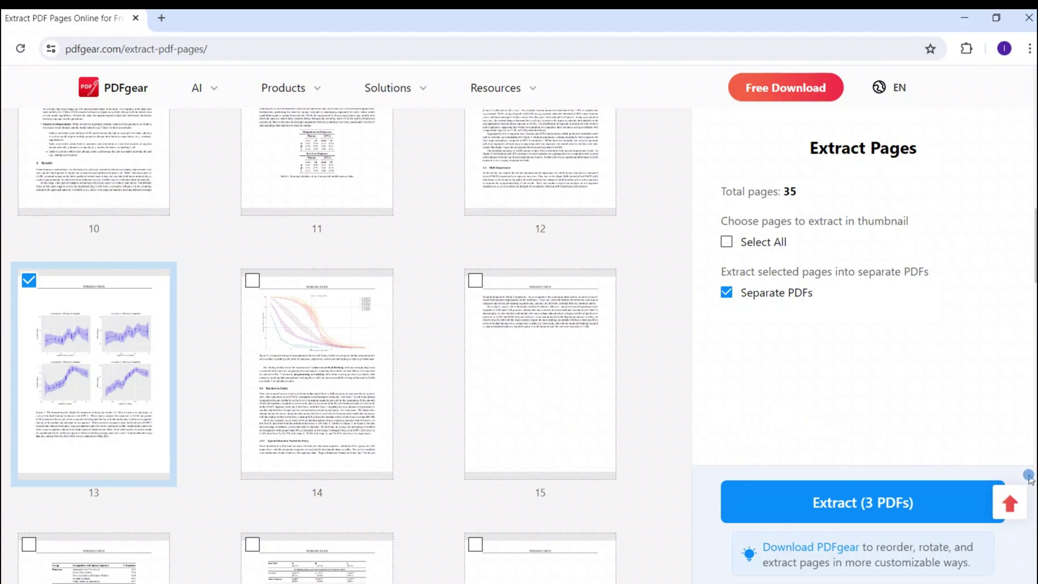
left_click(1010, 503)
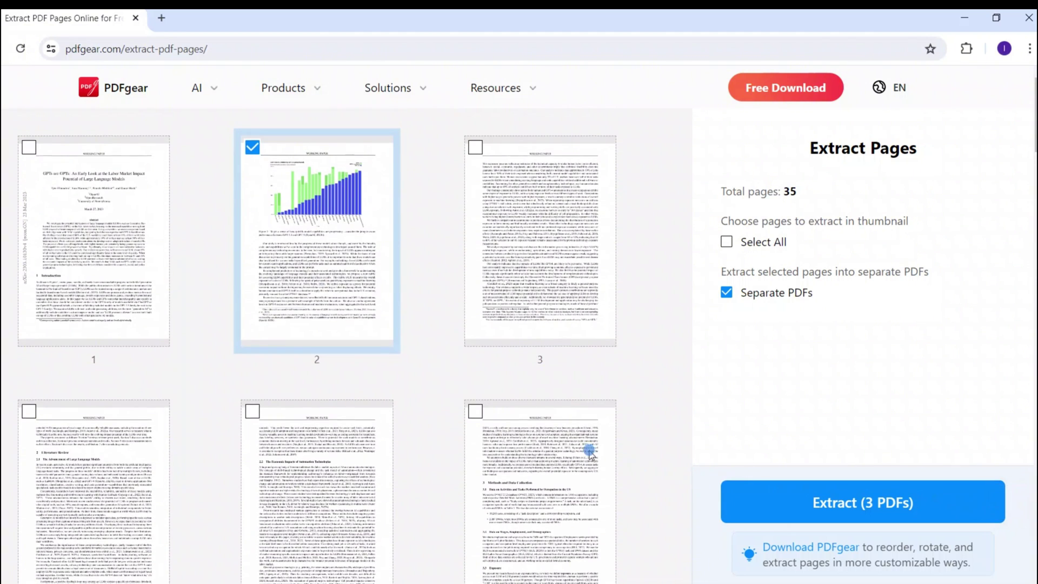
scroll(589, 453, "down", 20)
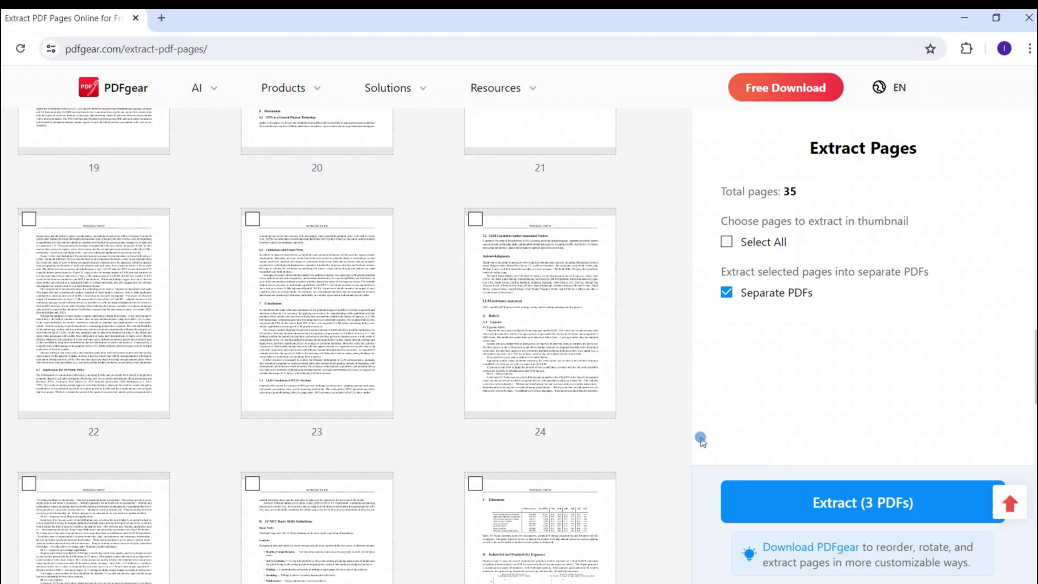
left_click(816, 503)
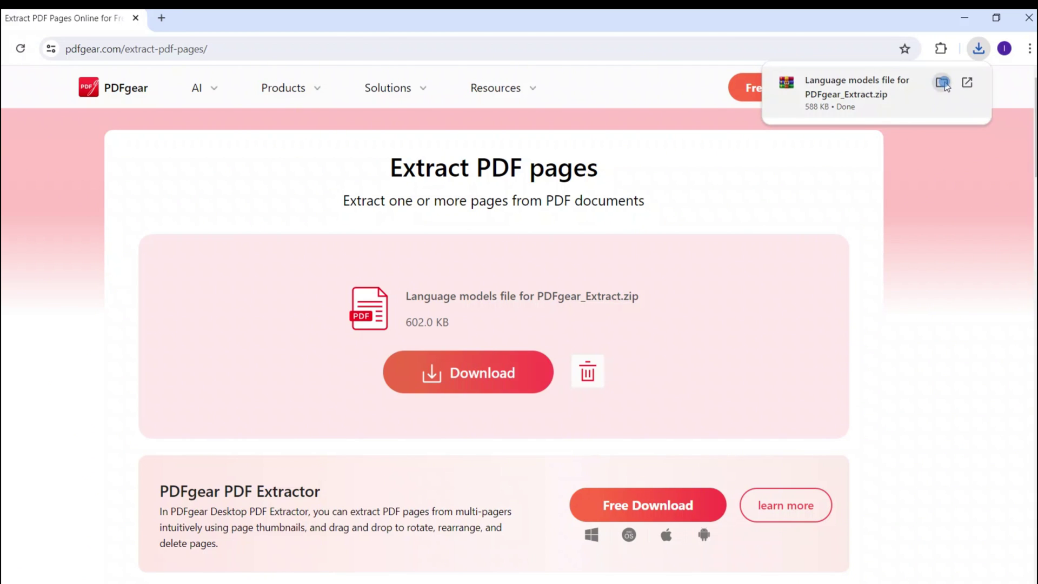
Step: Show the downloaded extraction in its folder and open Language models file for PDFgear_2.pdf to check its content
left_click(941, 81)
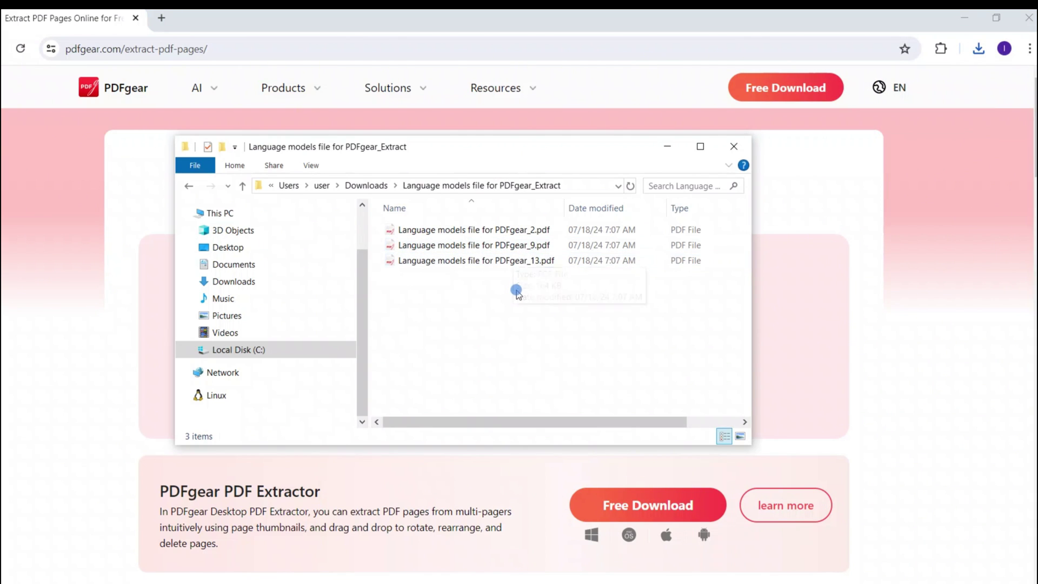
left_click_drag(511, 285, 474, 233)
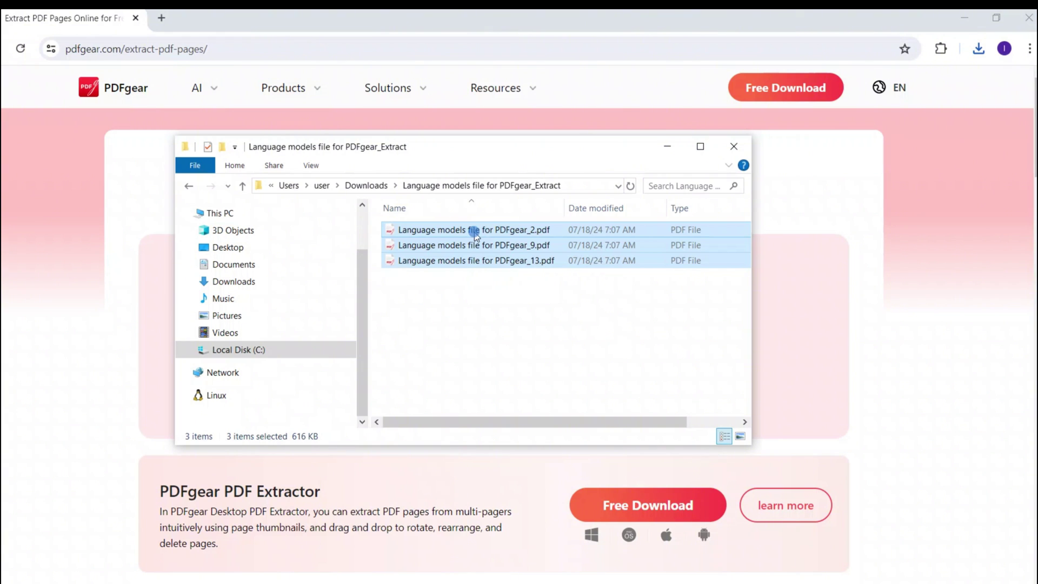
left_click(474, 233)
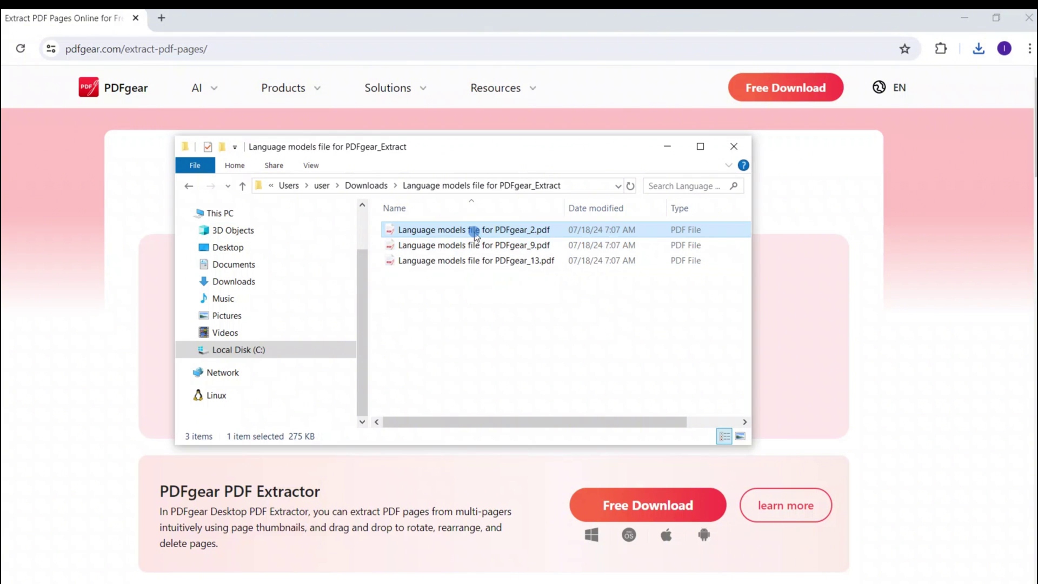
double_click(475, 232)
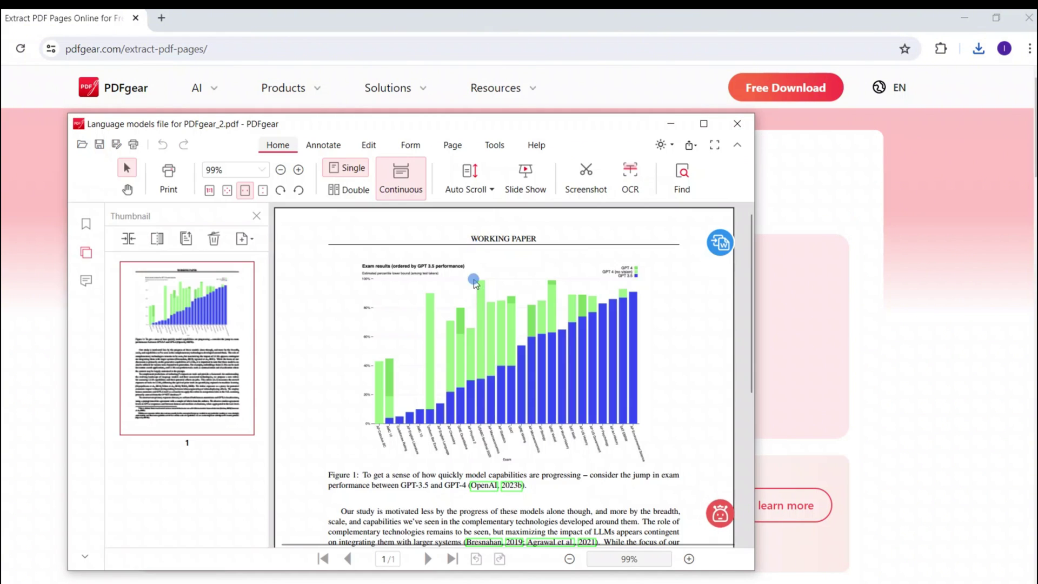
scroll(474, 281, "down", 5)
scroll(454, 362, "up", 3)
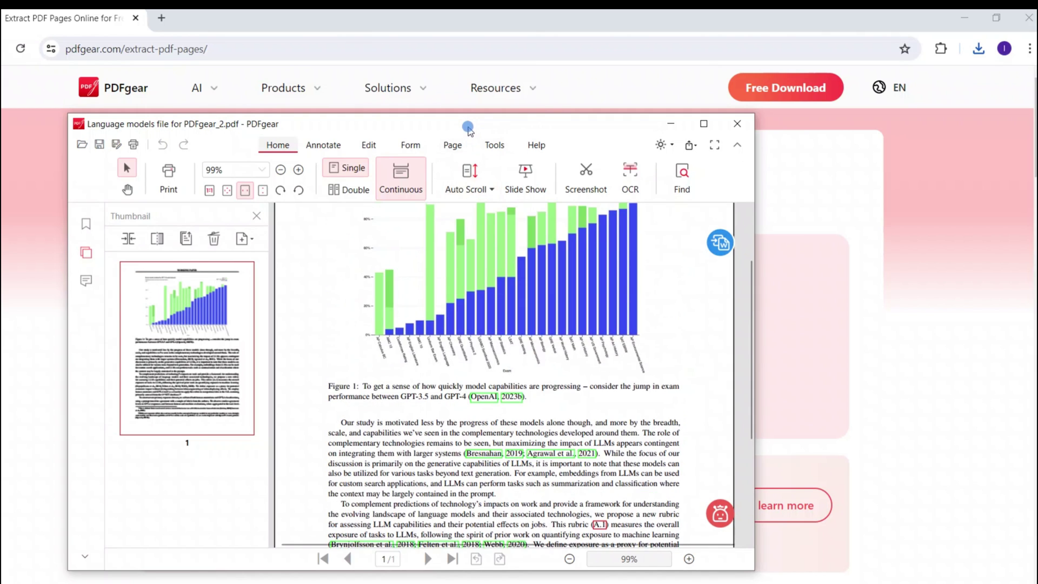
Step: Move the open PDF window aside and open Language models file for PDFgear_9.pdf to review its page
left_click_drag(468, 129, 43, 145)
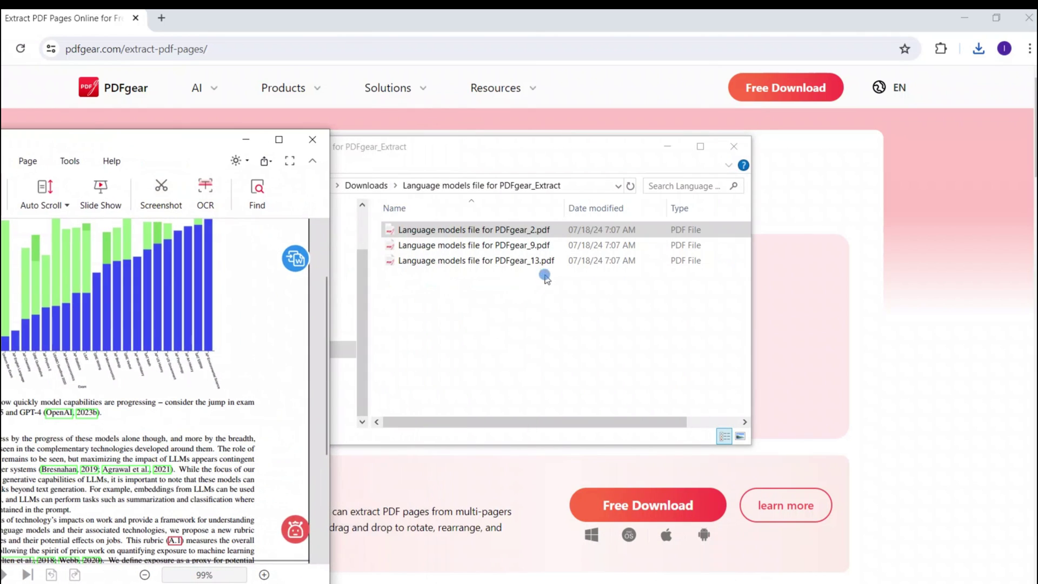
left_click(546, 246)
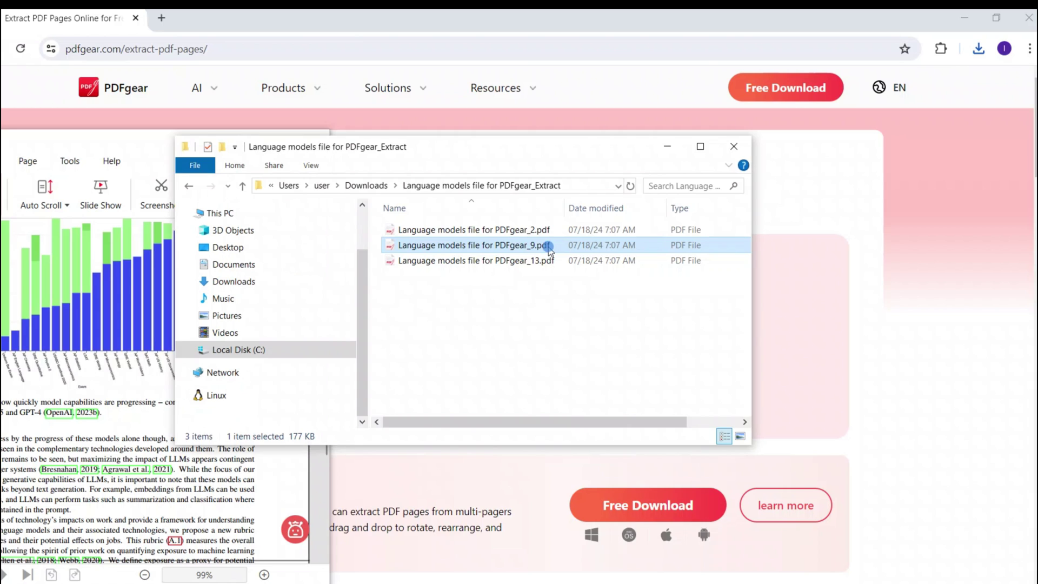
double_click(547, 246)
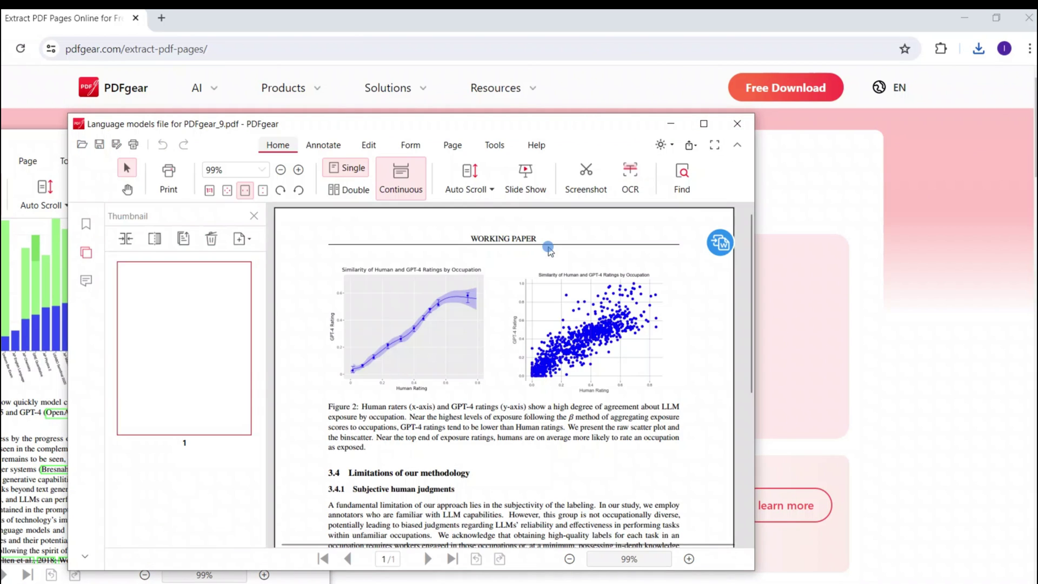
scroll(533, 319, "down", 5)
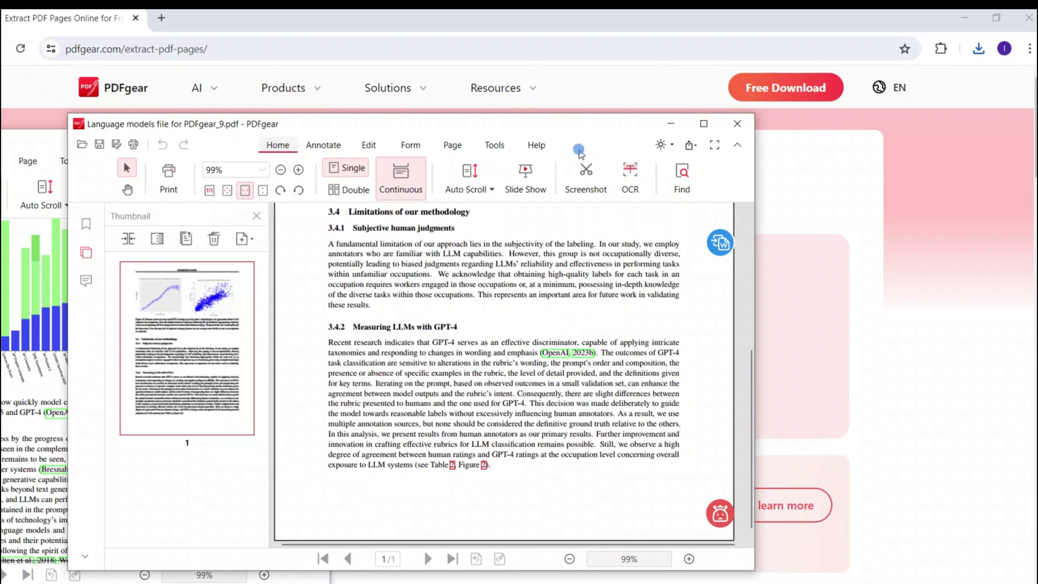
Step: Move the page 9 window aside and open Language models file for PDFgear_13.pdf to examine its charts and text
left_click_drag(532, 130, 119, 275)
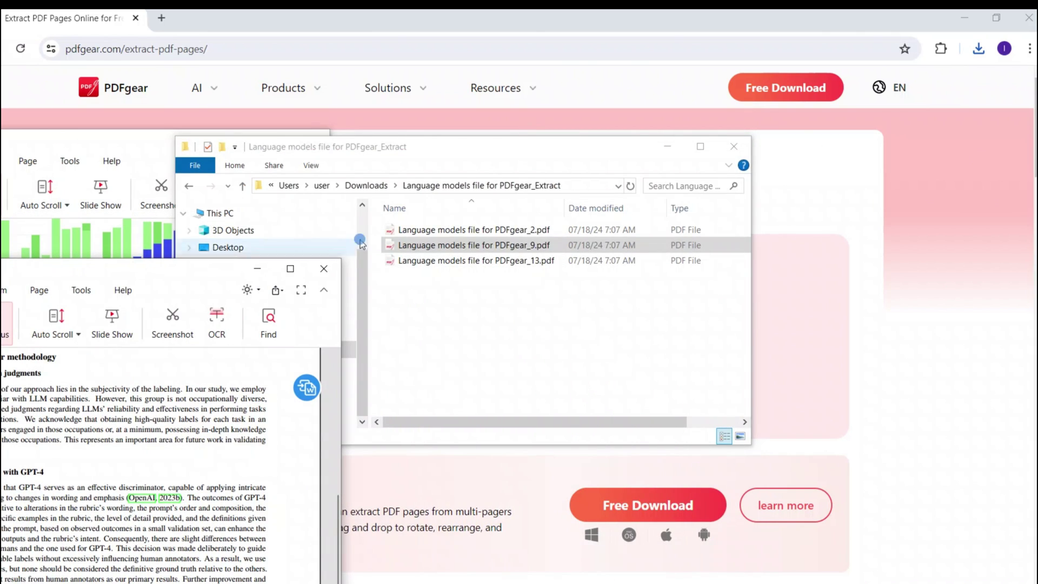
left_click(491, 252)
left_click(530, 261)
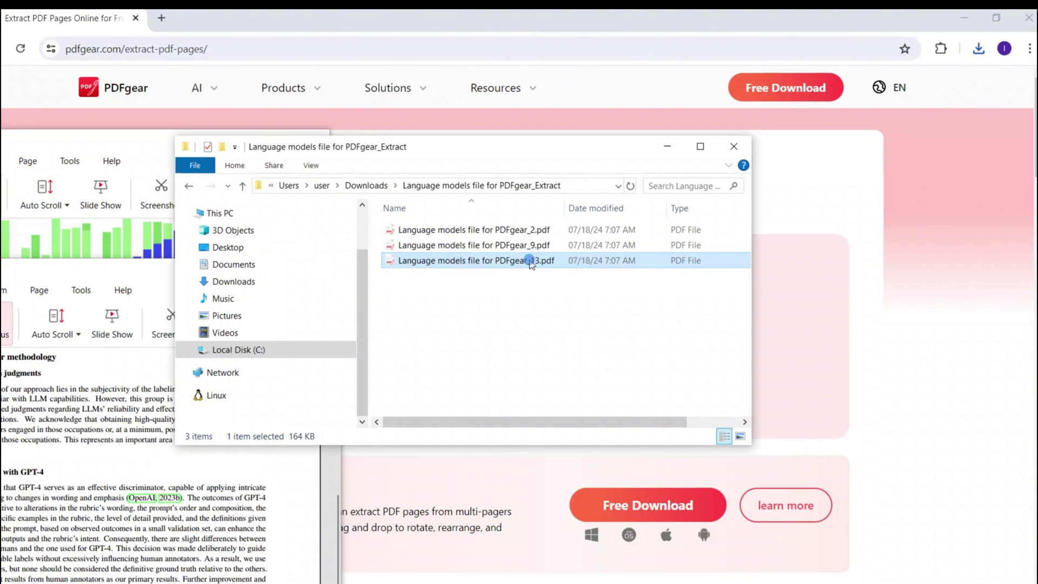
double_click(530, 260)
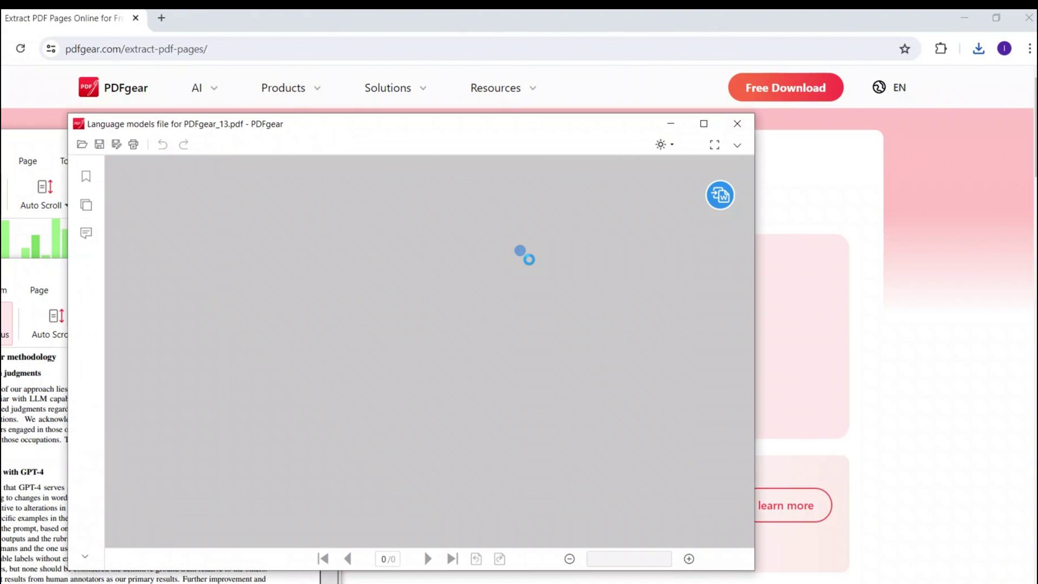
scroll(530, 357, "down", 5)
scroll(533, 382, "up", 5)
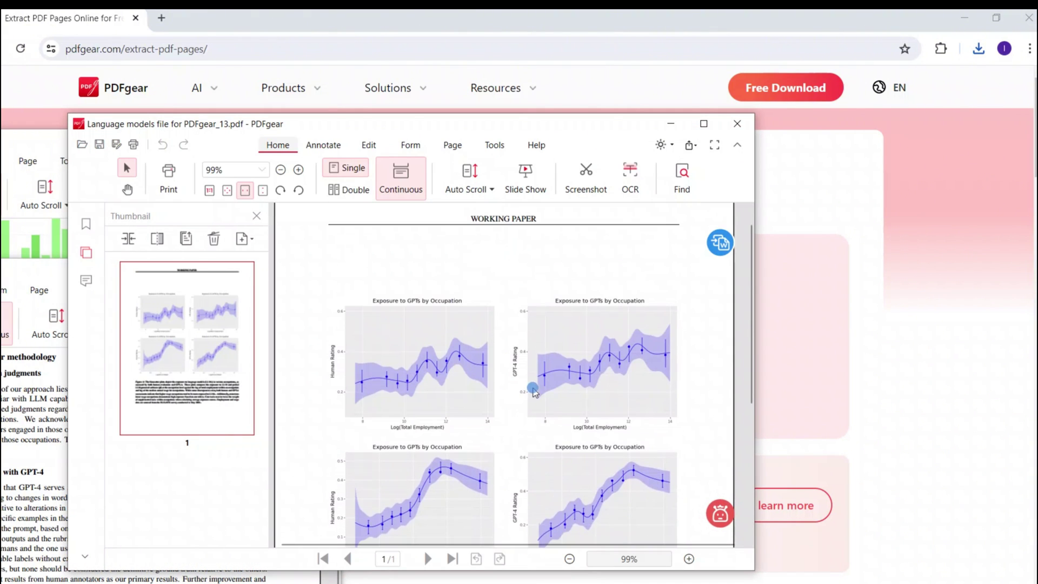
scroll(533, 393, "down", 5)
scroll(530, 409, "up", 10)
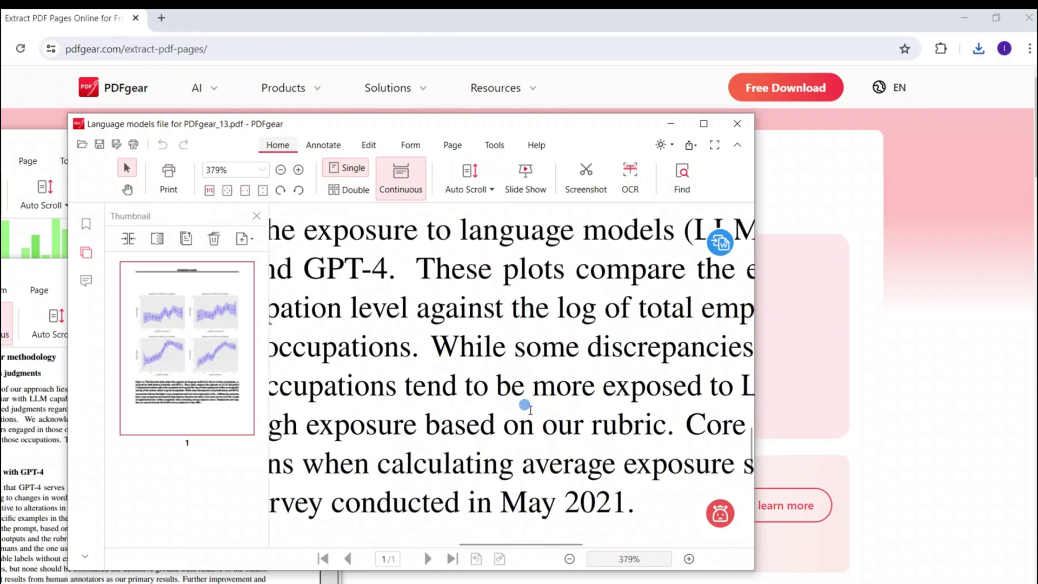
Step: Finish reviewing the page 13 PDF and close it, the extraction folder and the two other extracted PDFs
scroll(531, 411, "down", 5)
scroll(529, 406, "down", 5)
left_click(737, 123)
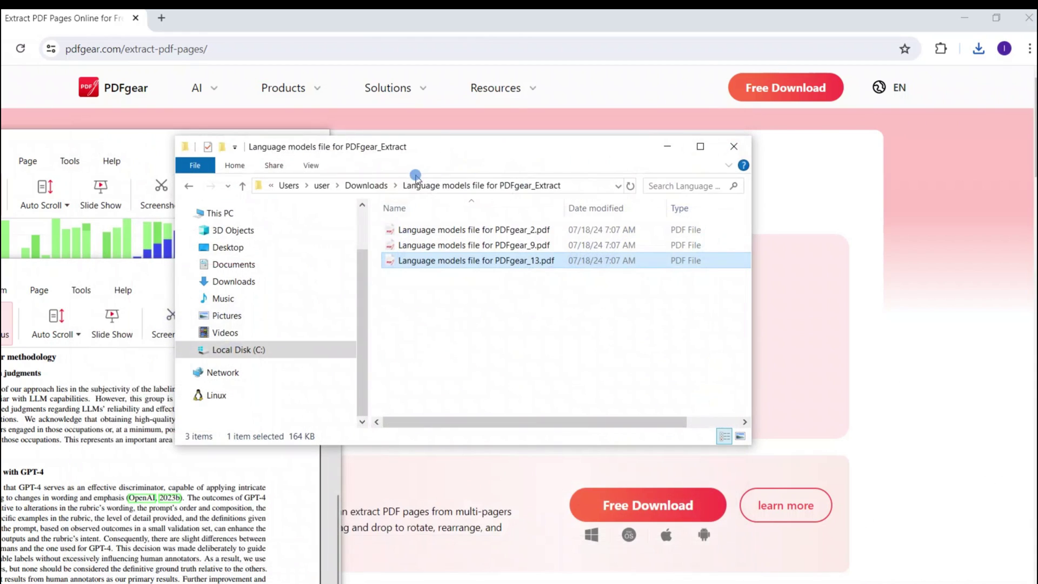
left_click(734, 146)
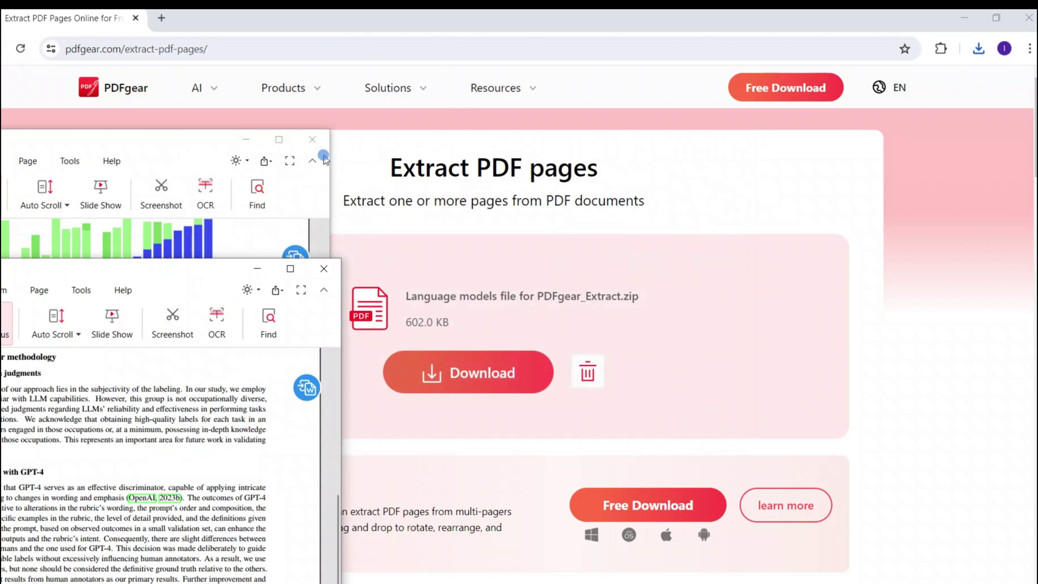
left_click(316, 142)
left_click(320, 267)
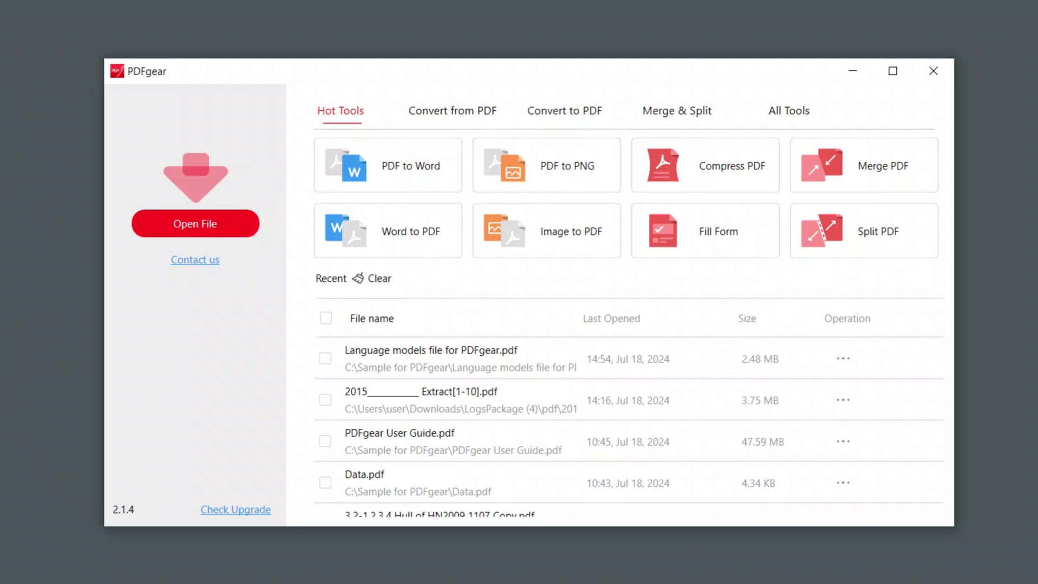
Step: Open the recent Language models file for PDFgear.pdf in the PDFgear desktop app and show its page management view
left_click(471, 359)
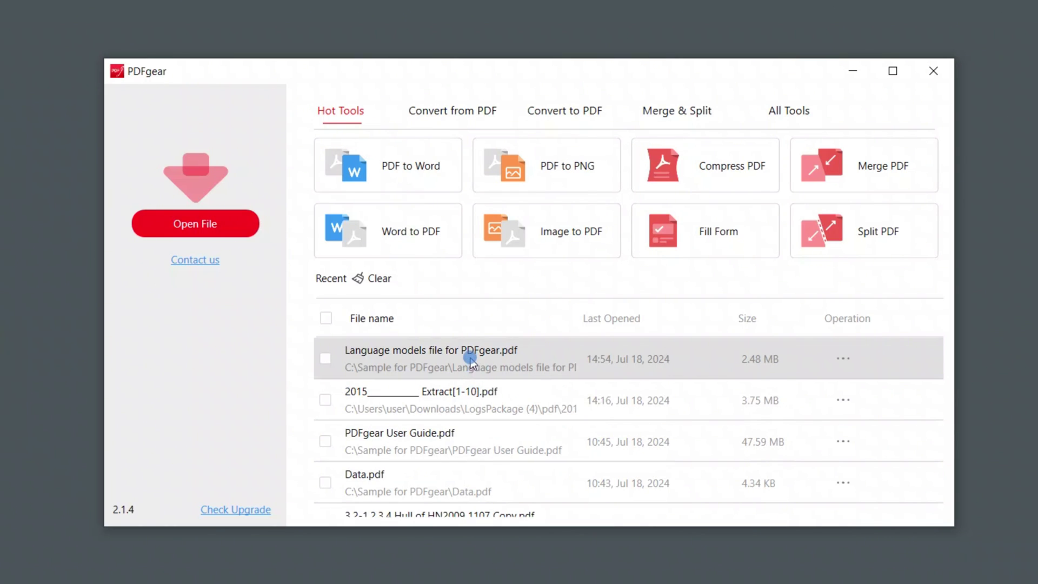
left_click(470, 352)
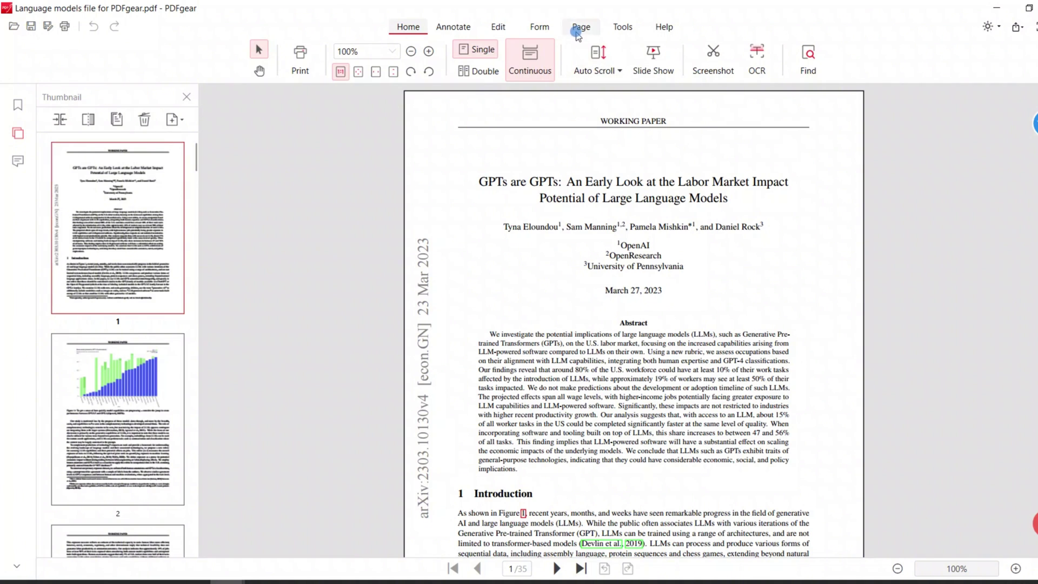
left_click(580, 32)
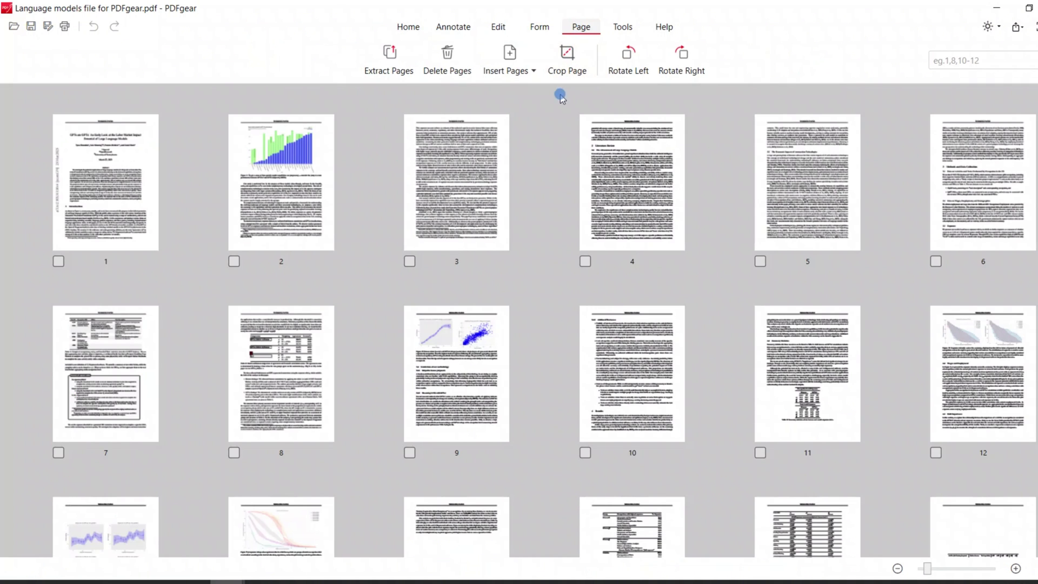
Step: Select pages 21, 28 and 29 and extend the selection by entering the page range 21, 26, 28-29
scroll(557, 200, "down", 8)
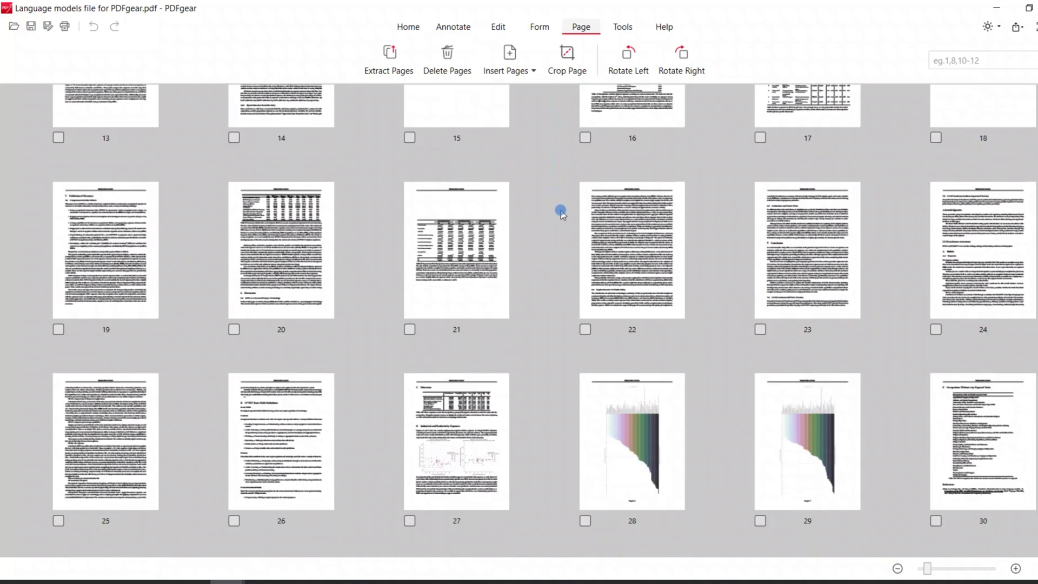
scroll(561, 212, "down", 1)
left_click(478, 228)
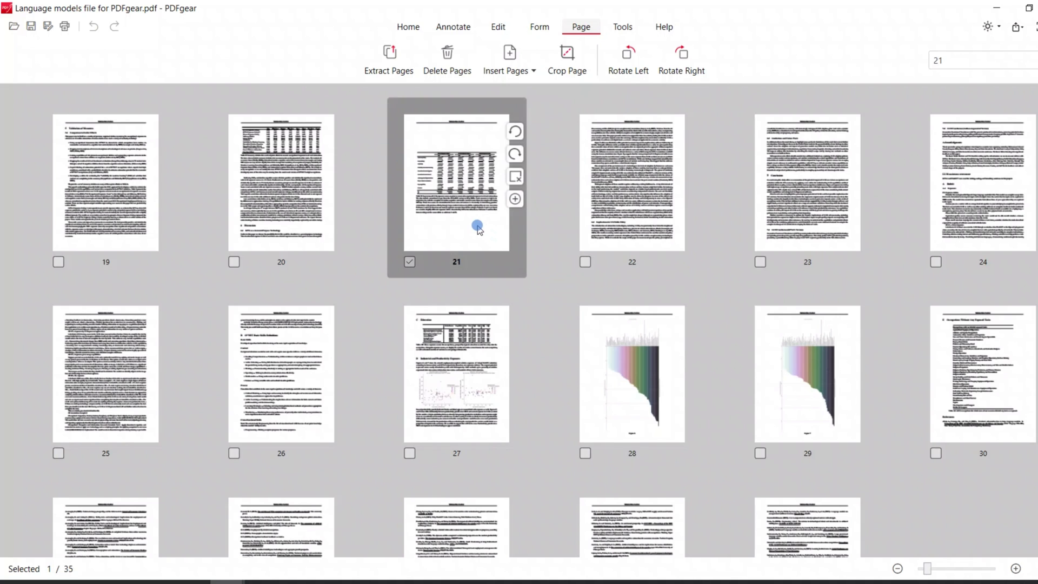
left_click(610, 344, "ctrl")
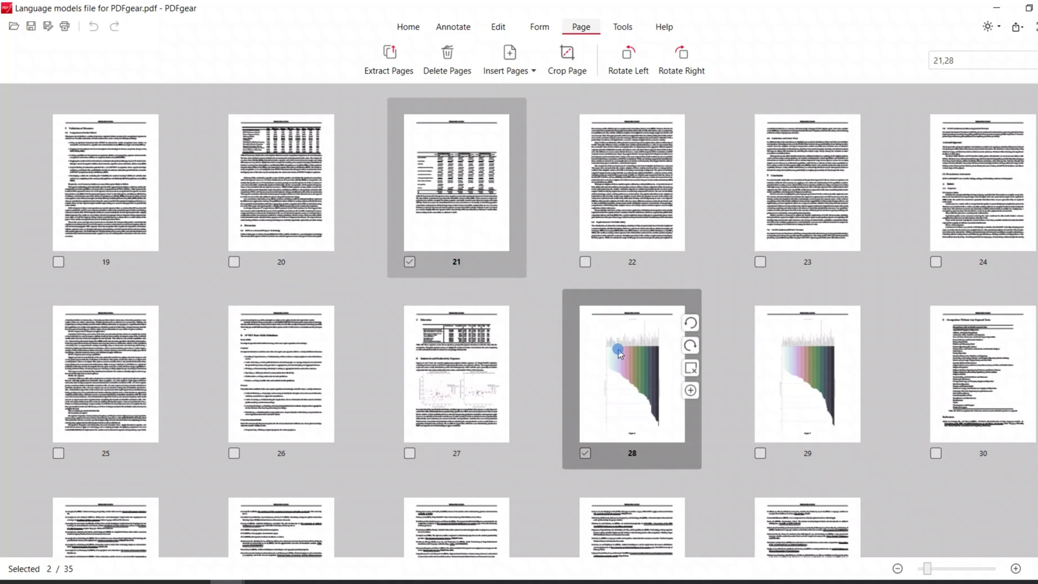
left_click(766, 370, "ctrl")
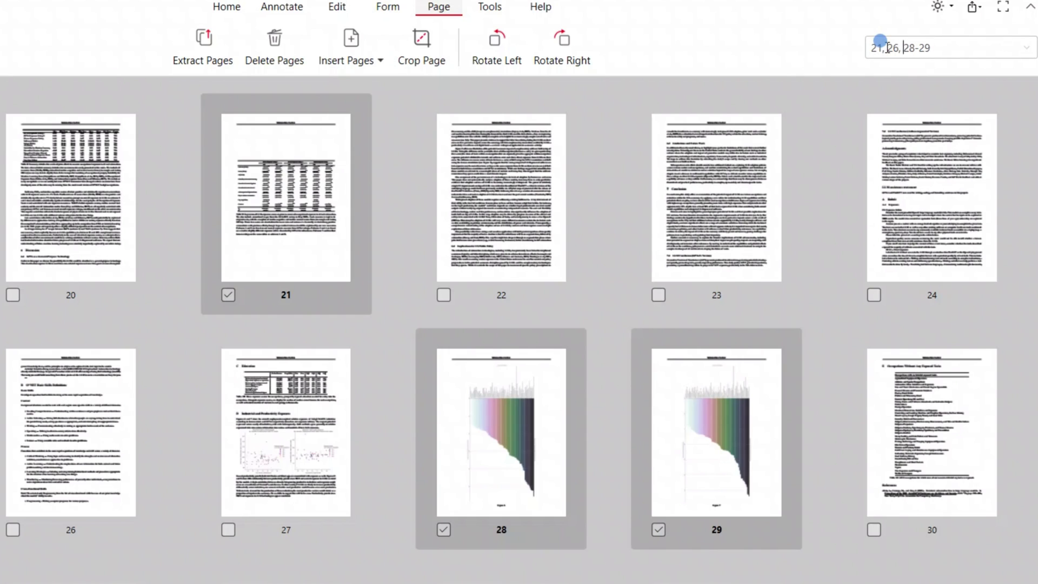
key("Return")
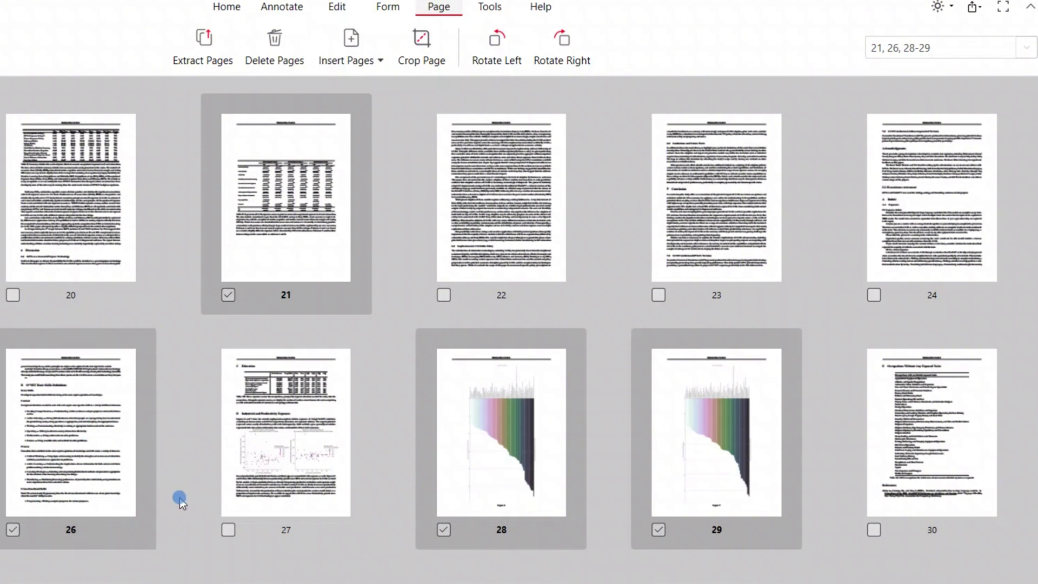
Step: Try the Even Pages Only, Odd Pages Only and All Pages selections in turn, ending with Clear Selections
left_click(1025, 48)
left_click(936, 86)
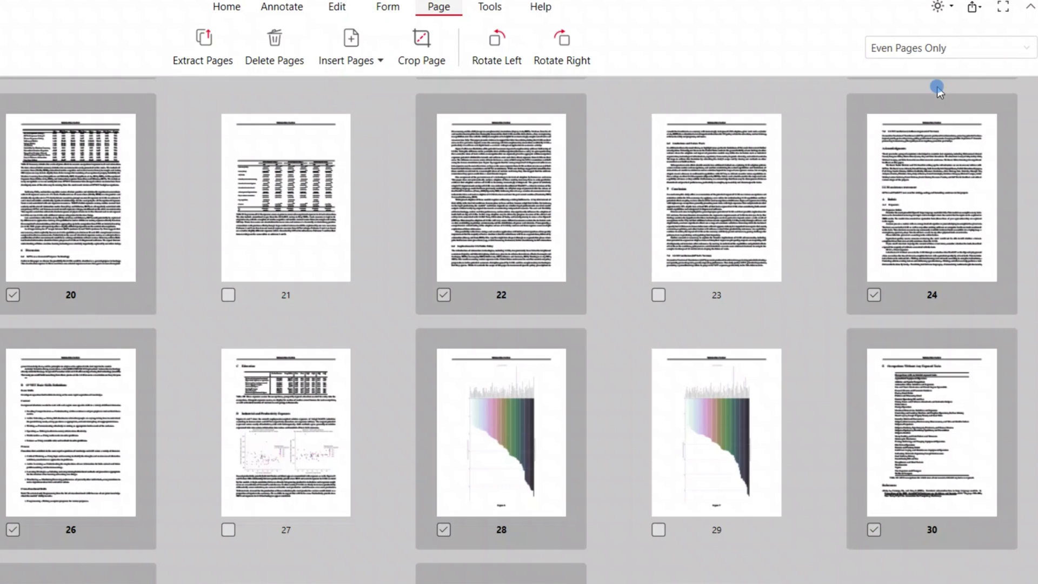
left_click(1026, 48)
left_click(949, 102)
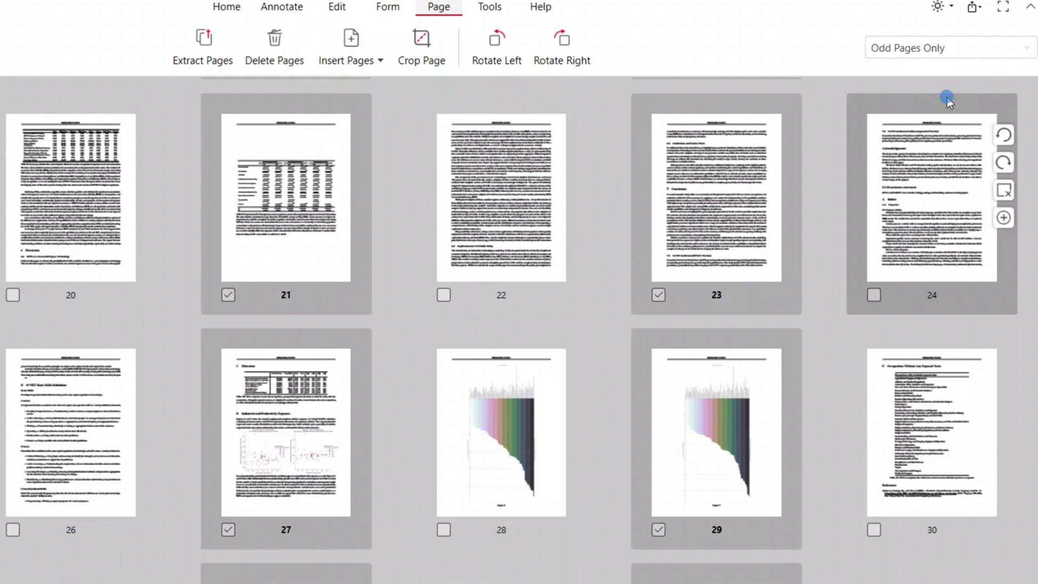
left_click(1023, 49)
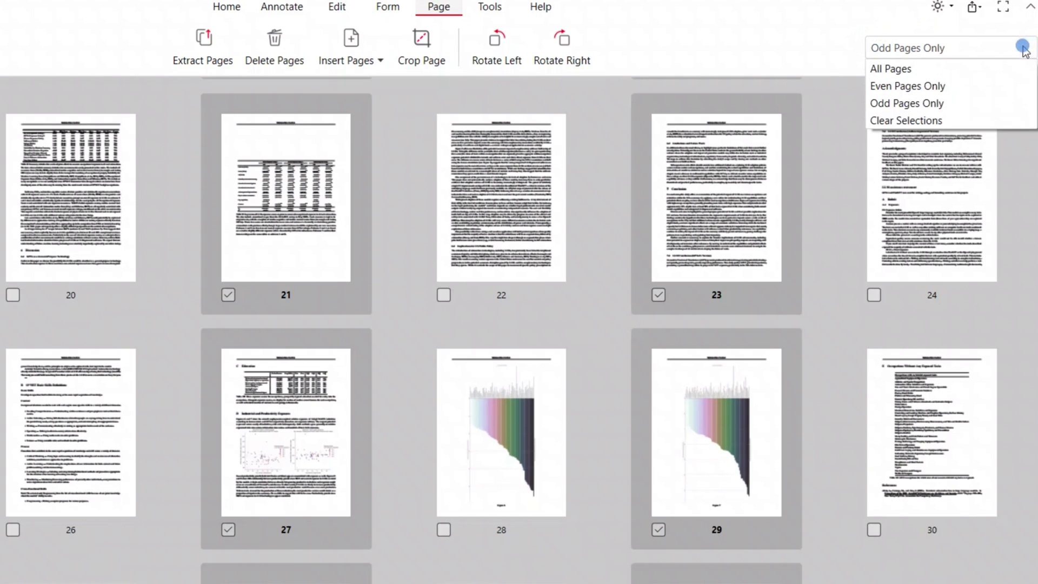
left_click(943, 68)
left_click(1026, 49)
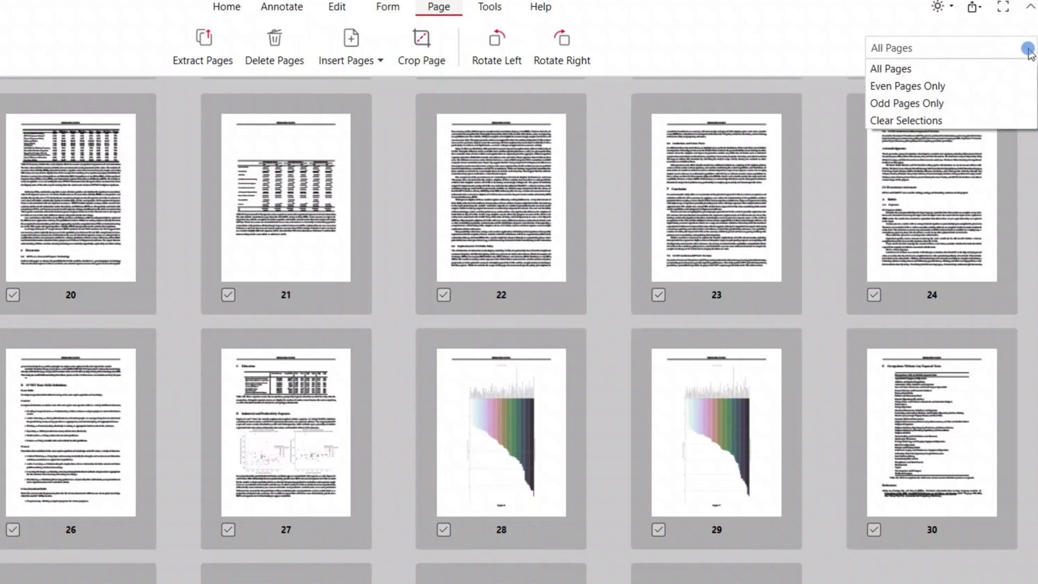
left_click(922, 120)
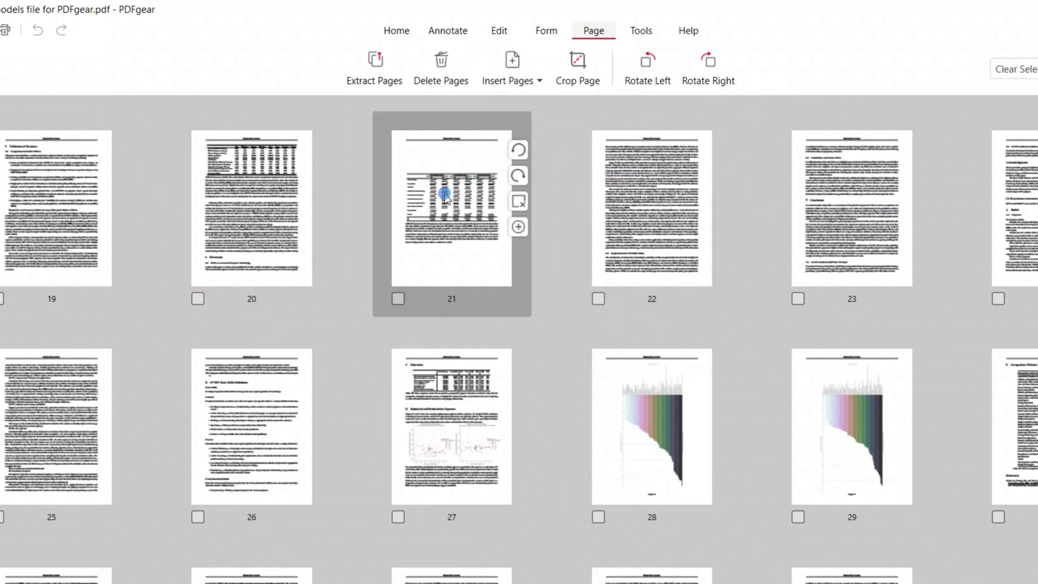
Step: Select pages 21, 28 and 29 and start the Extract Pages command for them
left_click(275, 183)
left_click(493, 415)
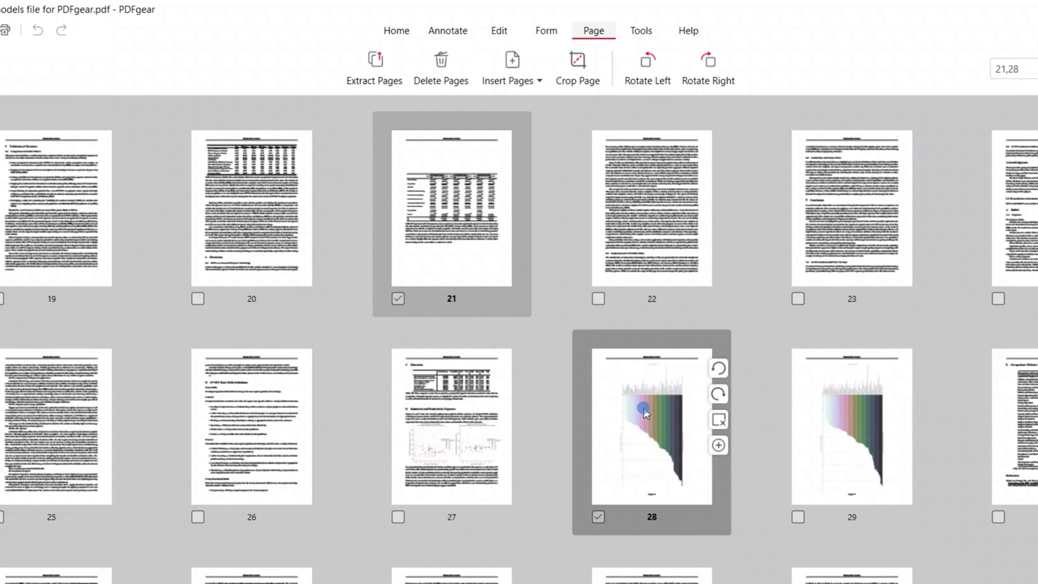
left_click(829, 413)
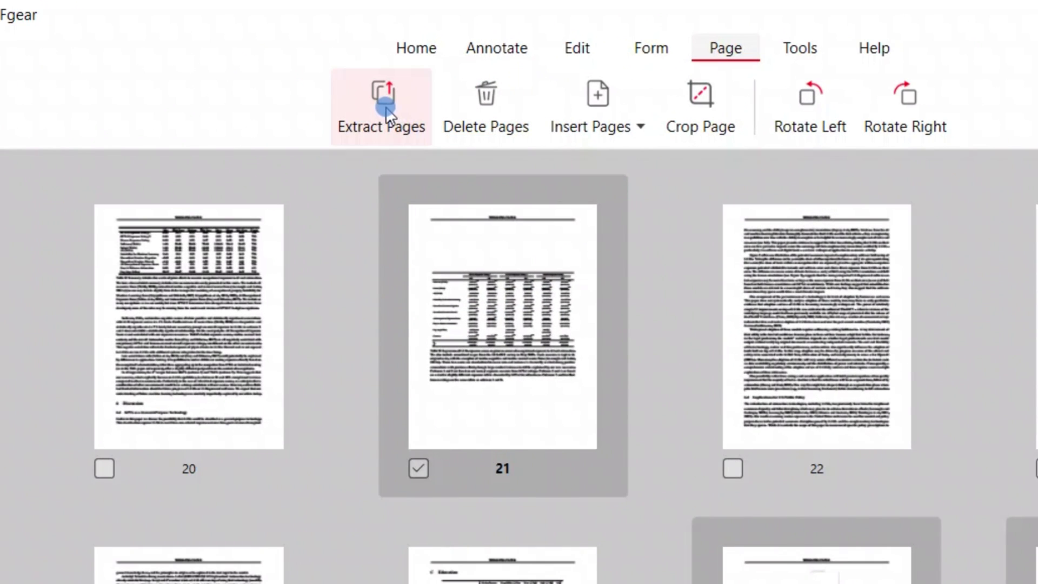
left_click(376, 63)
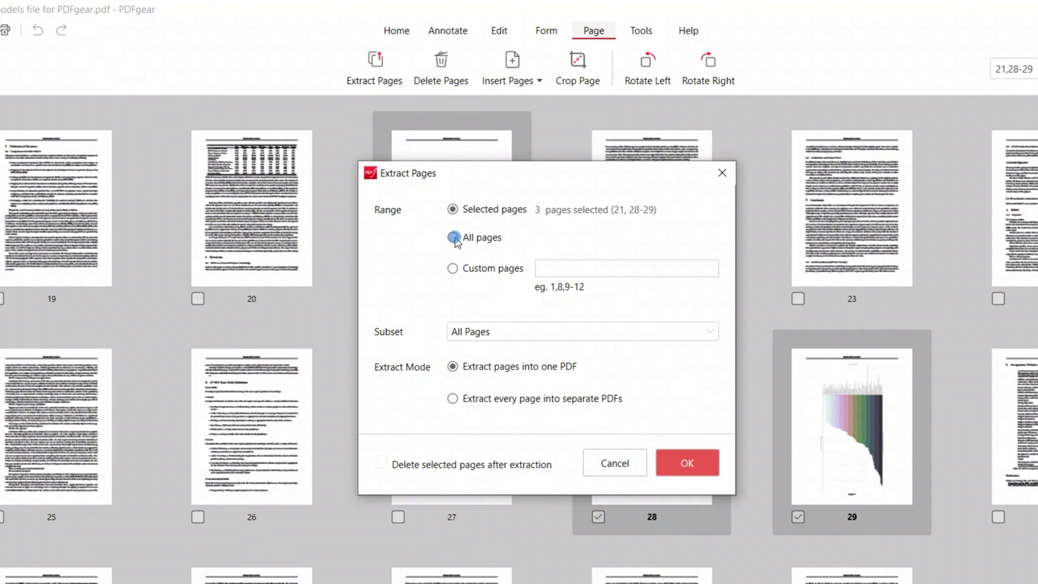
Step: Try the custom and all-pages extraction ranges, restore Selected pages, and look through the subset choices without changing them
left_click(453, 268)
left_click(452, 237)
left_click(453, 209)
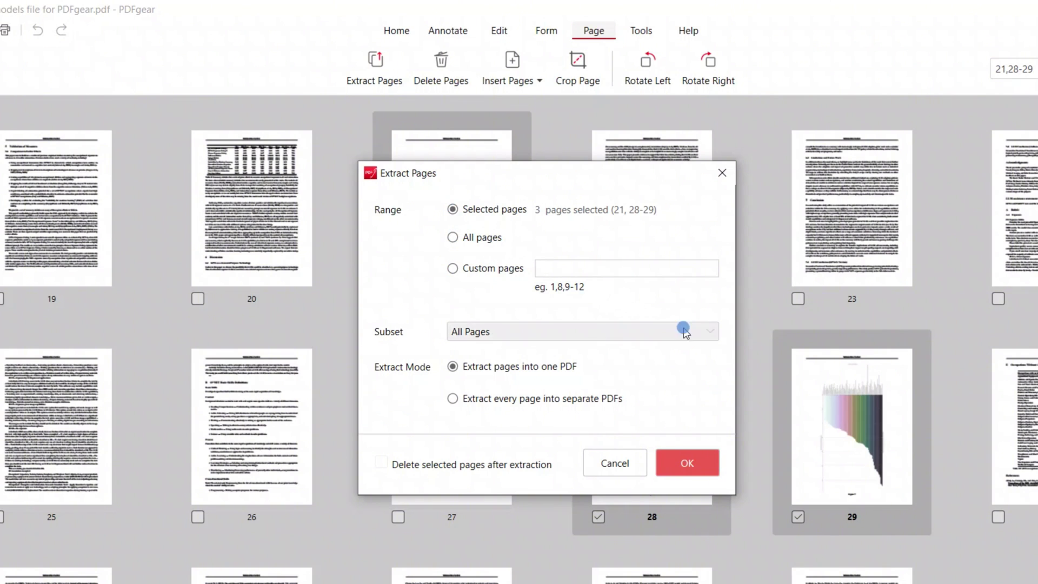
left_click(711, 332)
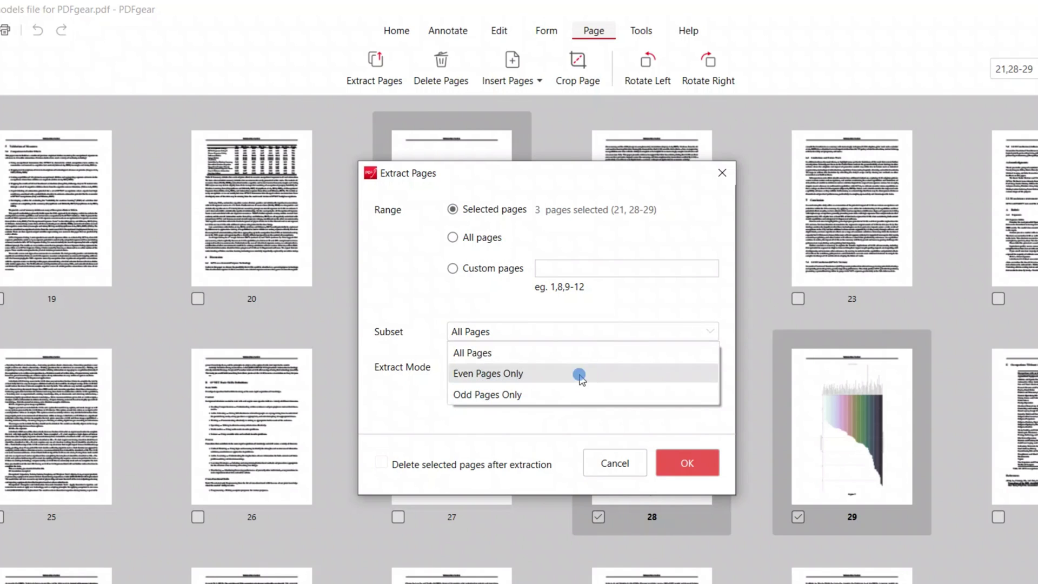
left_click(438, 262)
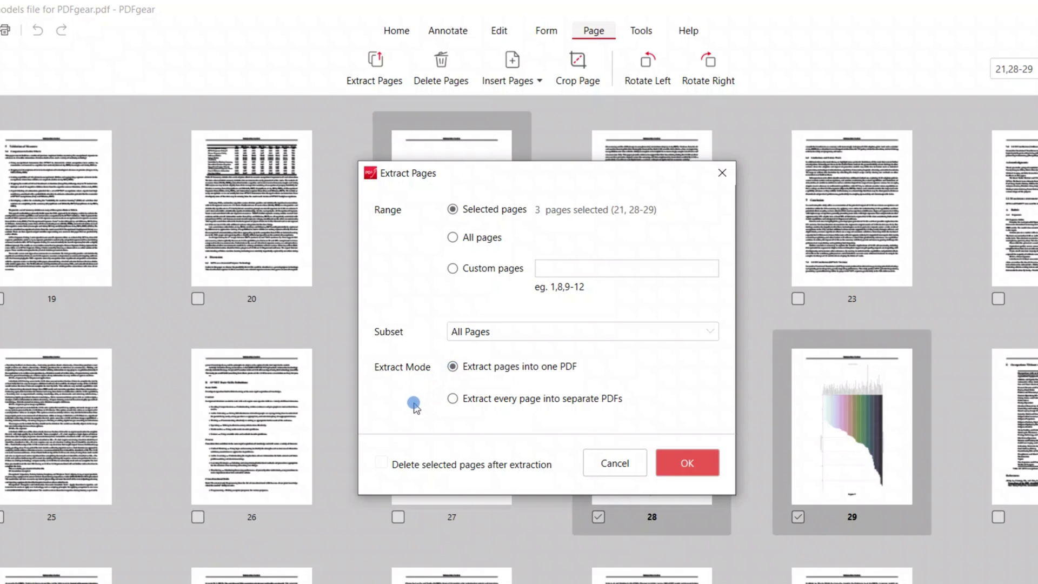
Step: Extract the selected pages into one PDF with deletion after extraction enabled, saving it as Language models file for PDFgear Extract[21,28-29].pdf
left_click(378, 463)
left_click_drag(491, 174, 204, 171)
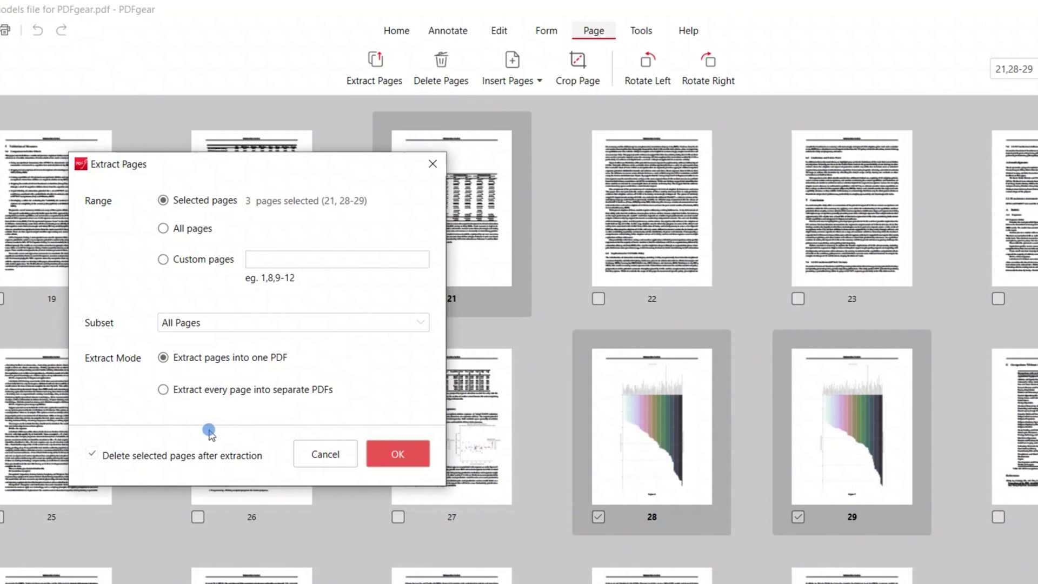
left_click(396, 456)
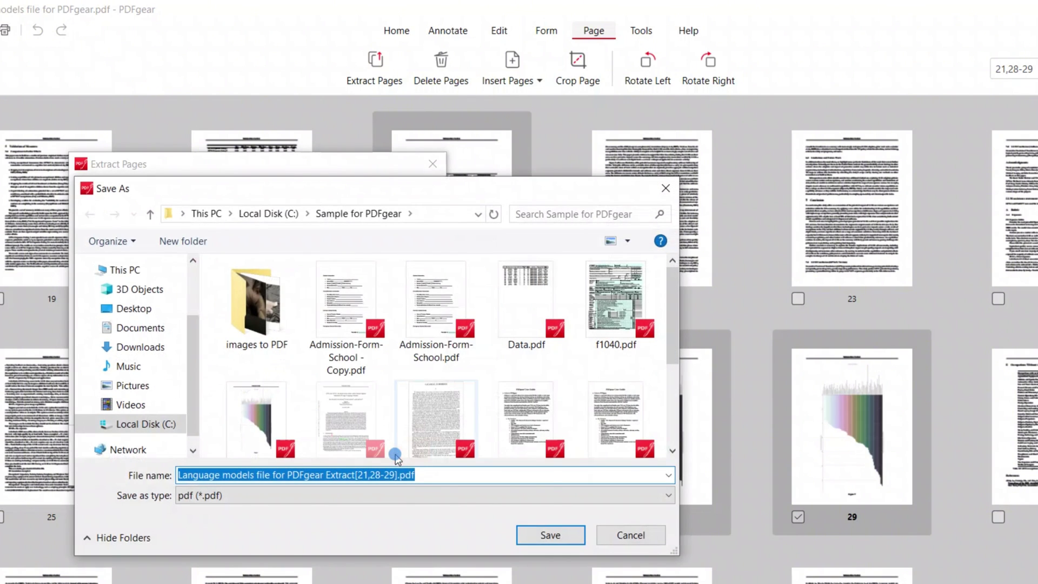
left_click(530, 538)
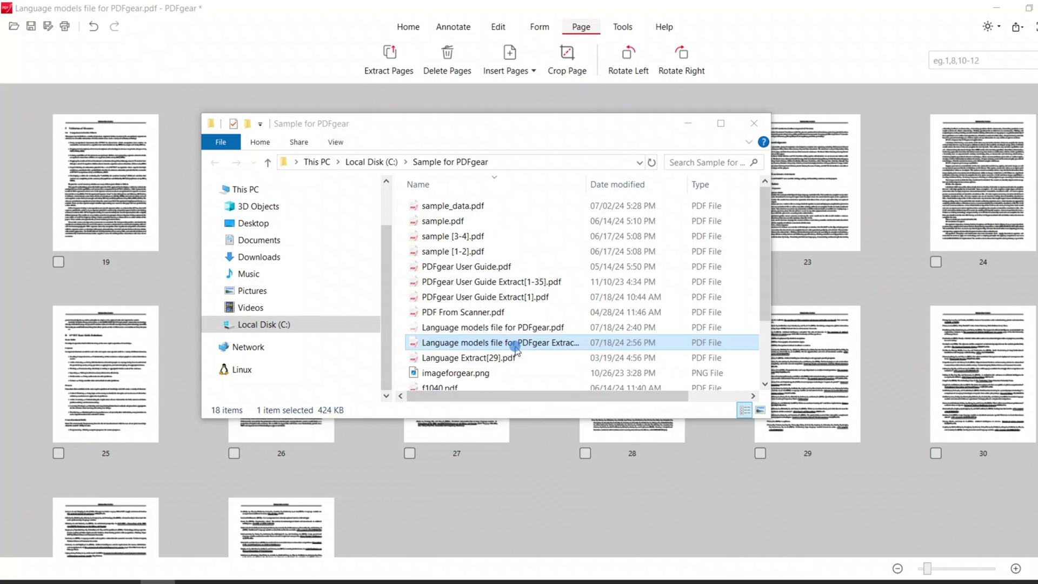
Step: Open the newly extracted PDF from the Sample for PDFgear folder and review all of its pages
double_click(515, 343)
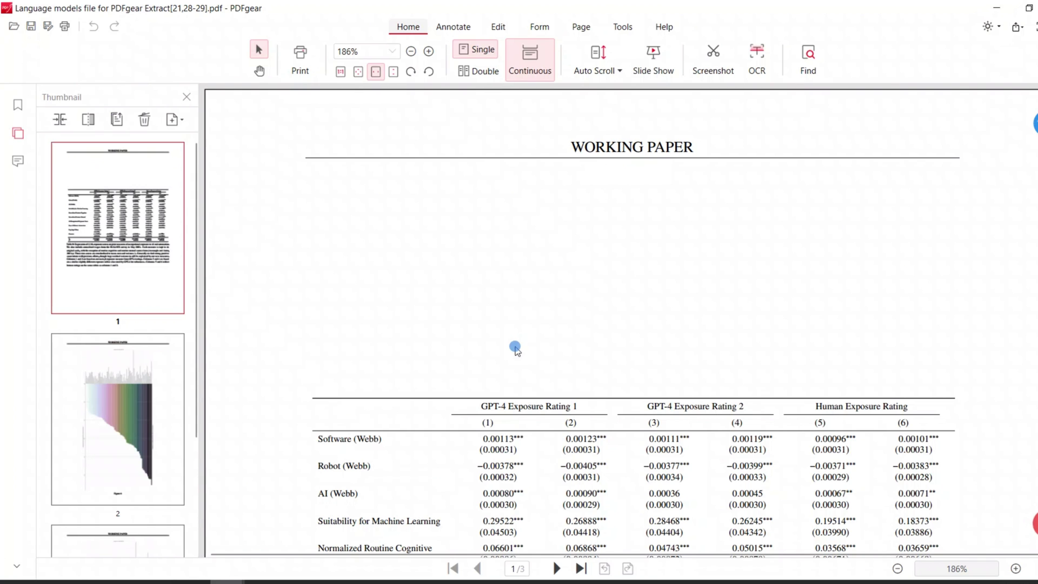
scroll(515, 348, "down", 6)
scroll(516, 350, "down", 10)
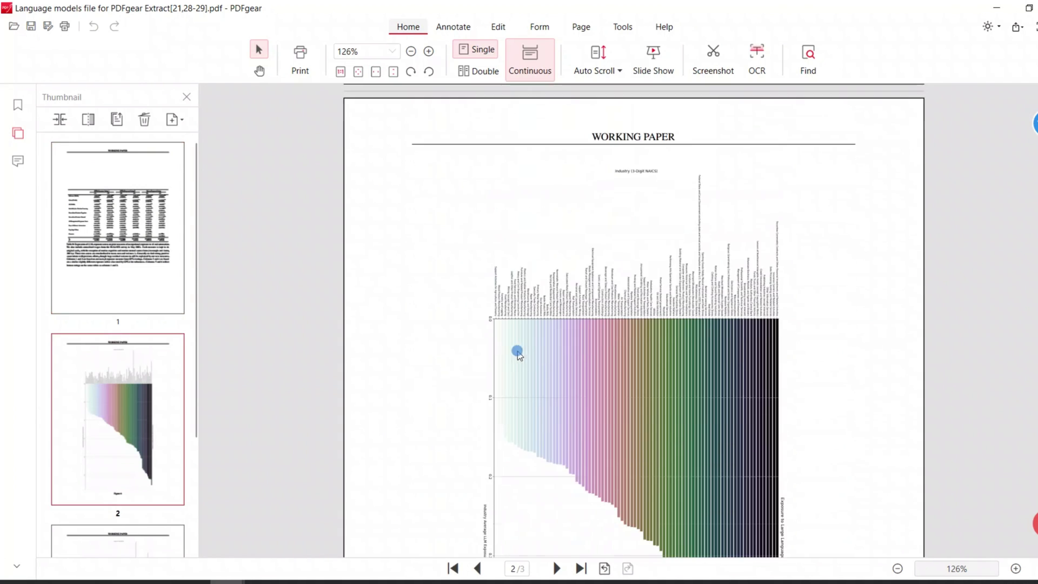
scroll(517, 352, "down", 15)
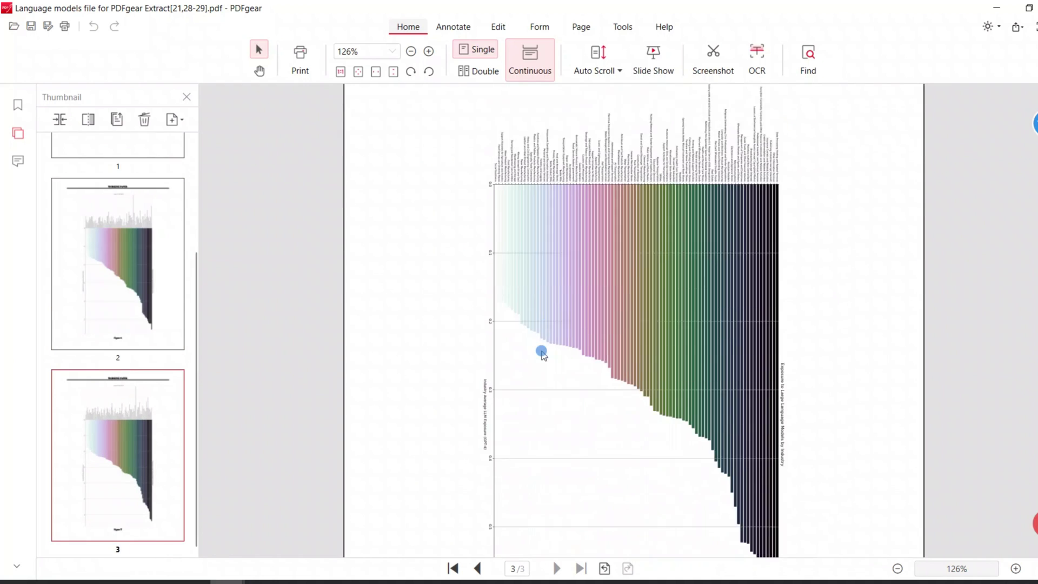
scroll(542, 352, "down", 3)
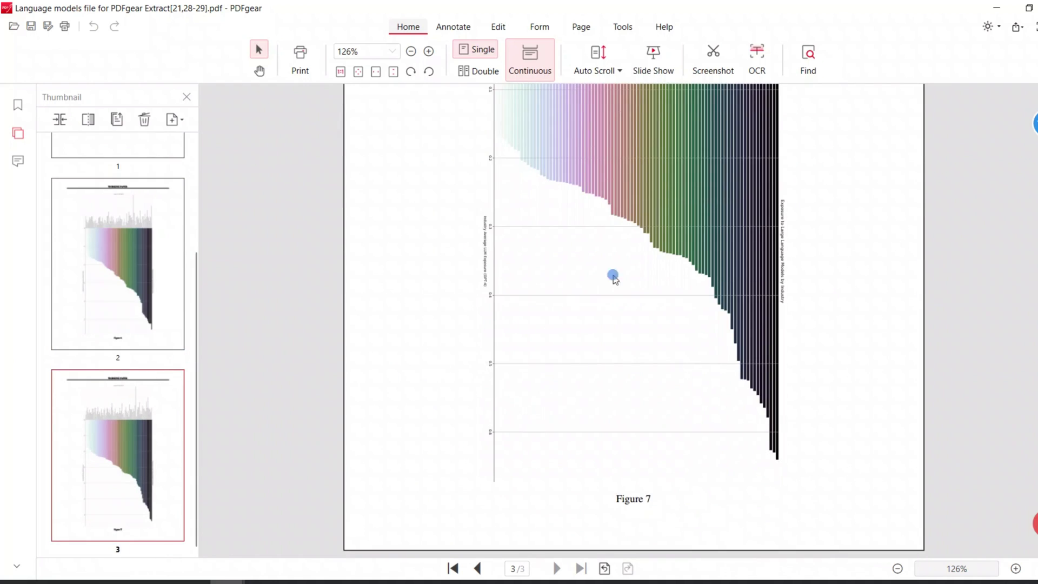
Step: Return to the original PDF and look through its page thumbnails to check that the extracted pages were removed
mouse_move(227, 581)
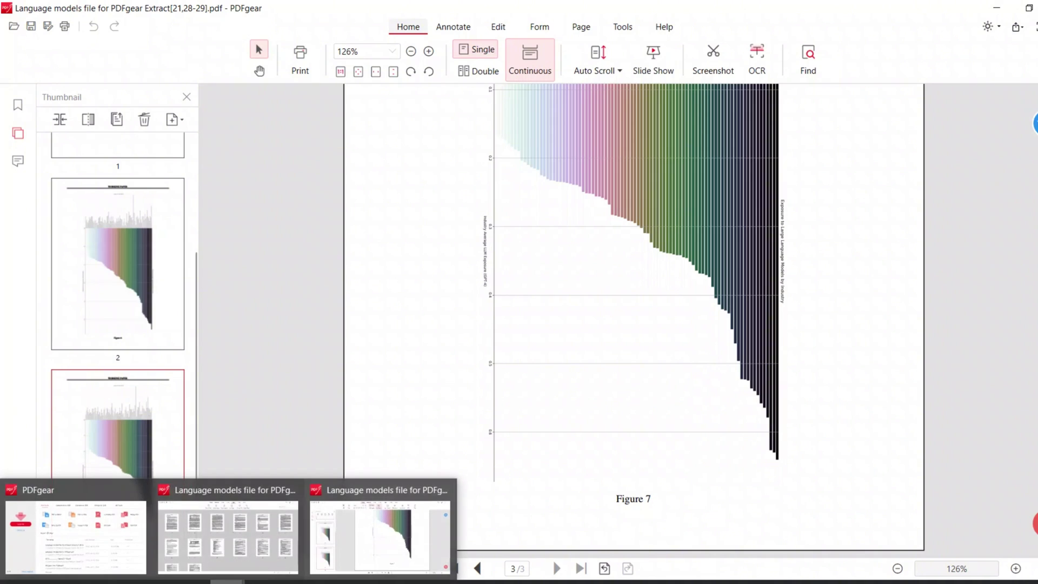
left_click(225, 551)
scroll(651, 423, "up", 10)
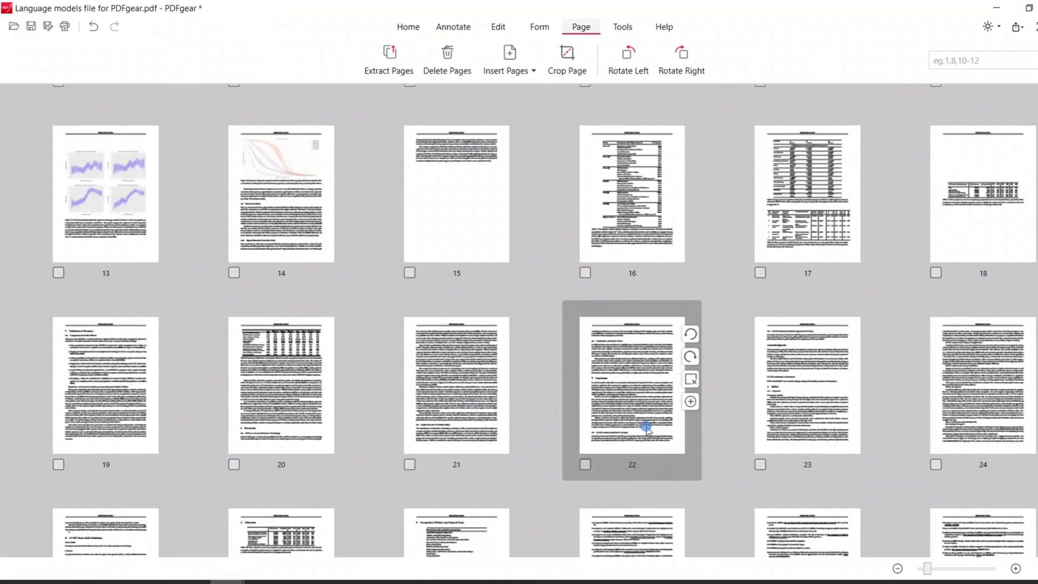
scroll(613, 429, "down", 6)
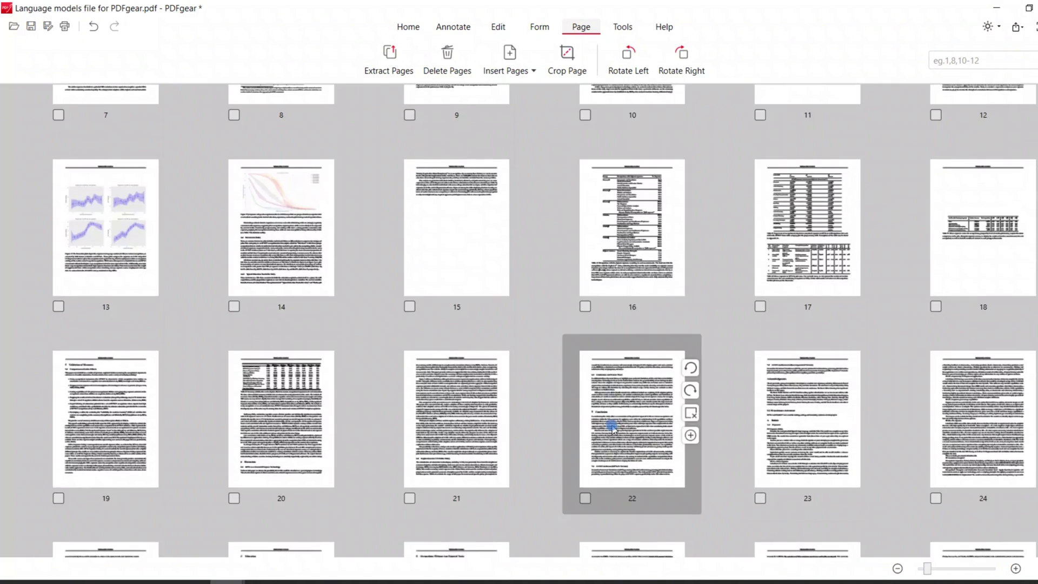
scroll(591, 429, "down", 3)
scroll(660, 435, "up", 5)
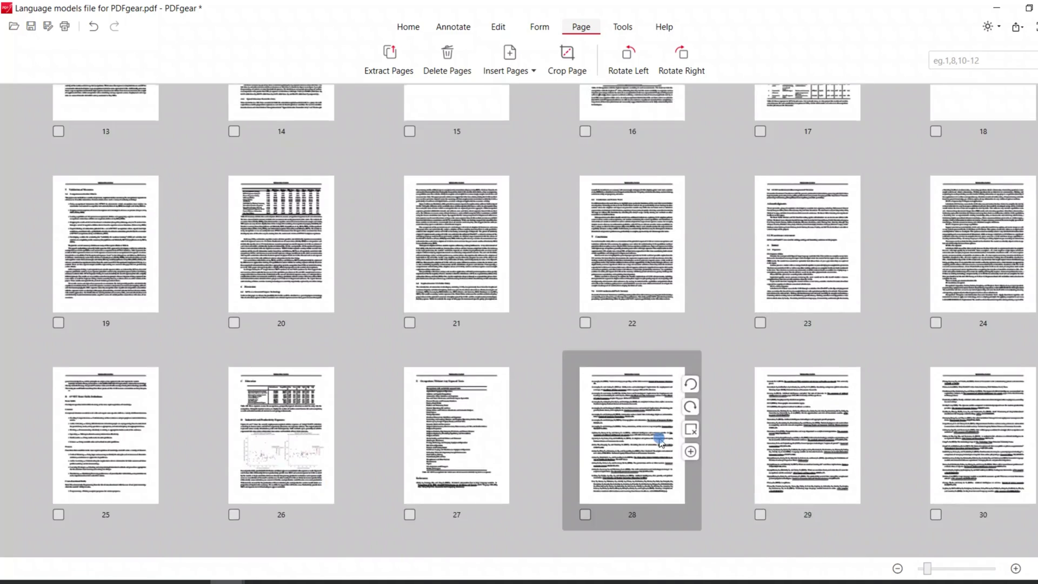
scroll(515, 394, "up", 3)
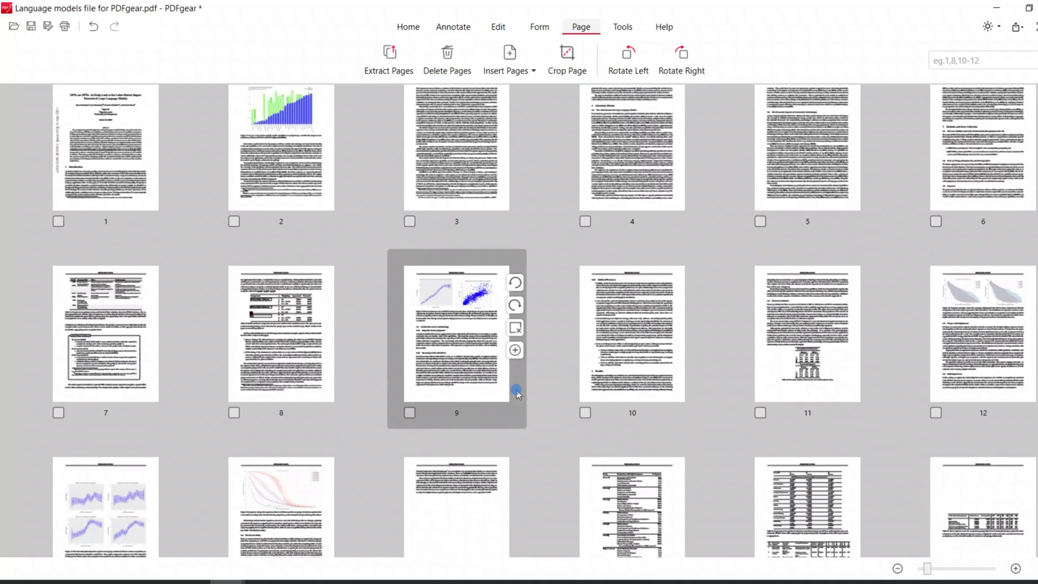
Step: Switch back to the extracted PDF and open its page management view
left_click(227, 581)
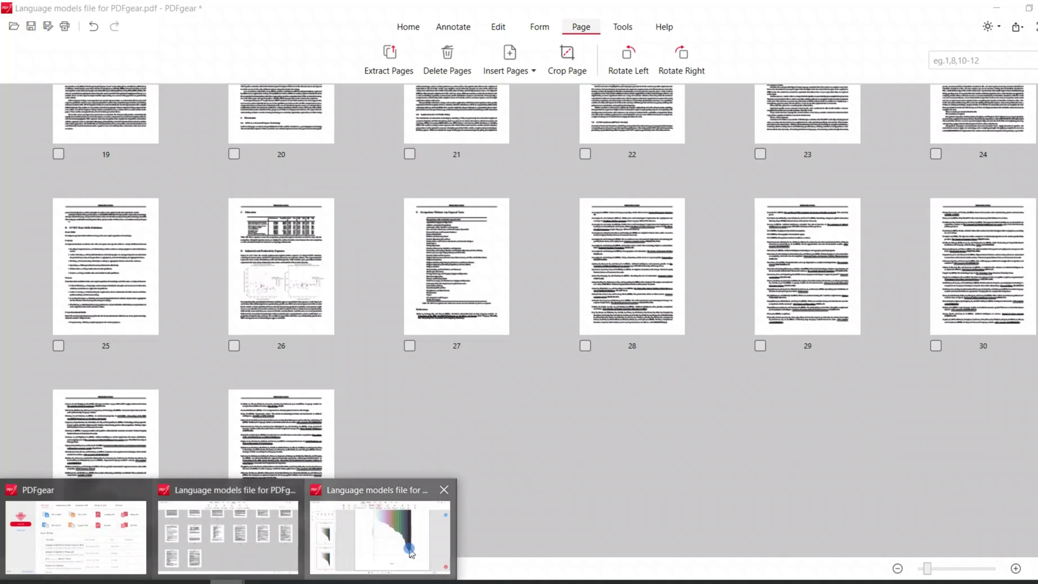
left_click(407, 546)
left_click(581, 27)
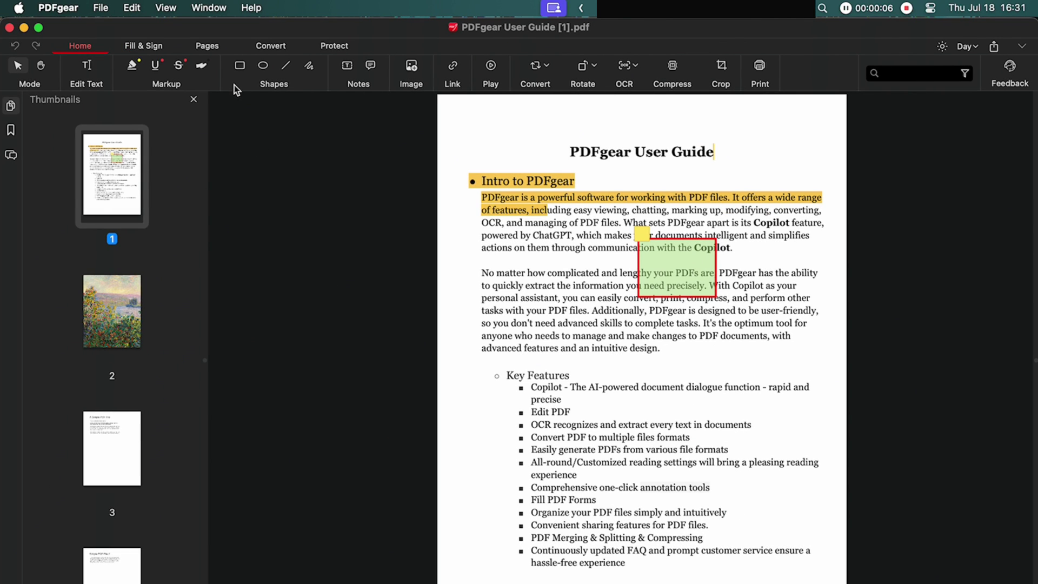
Step: Show the page management view of PDFgear User Guide [1].pdf and select pages 2, 5, 6 and 7
left_click(212, 48)
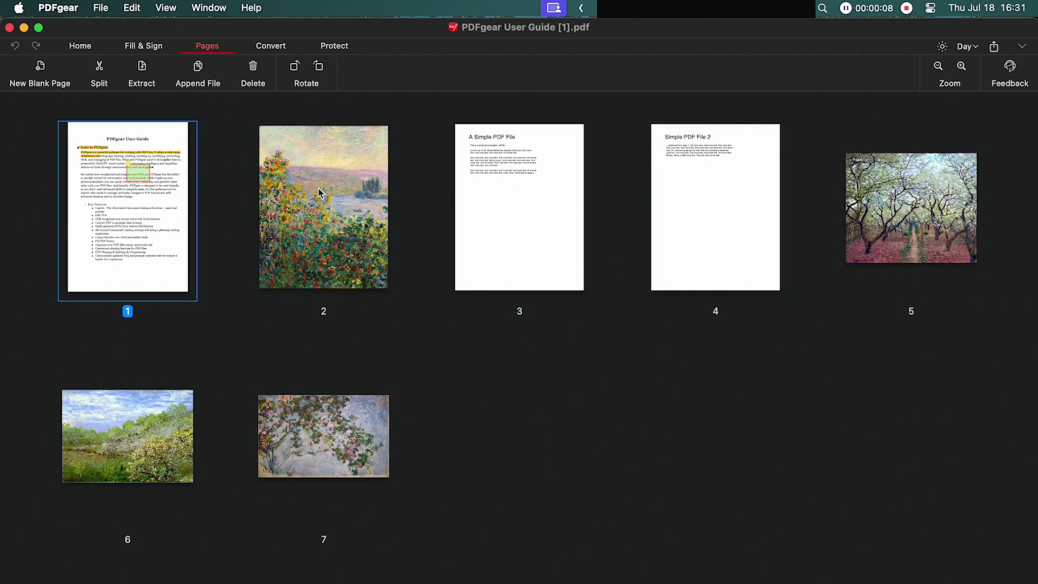
left_click(327, 204)
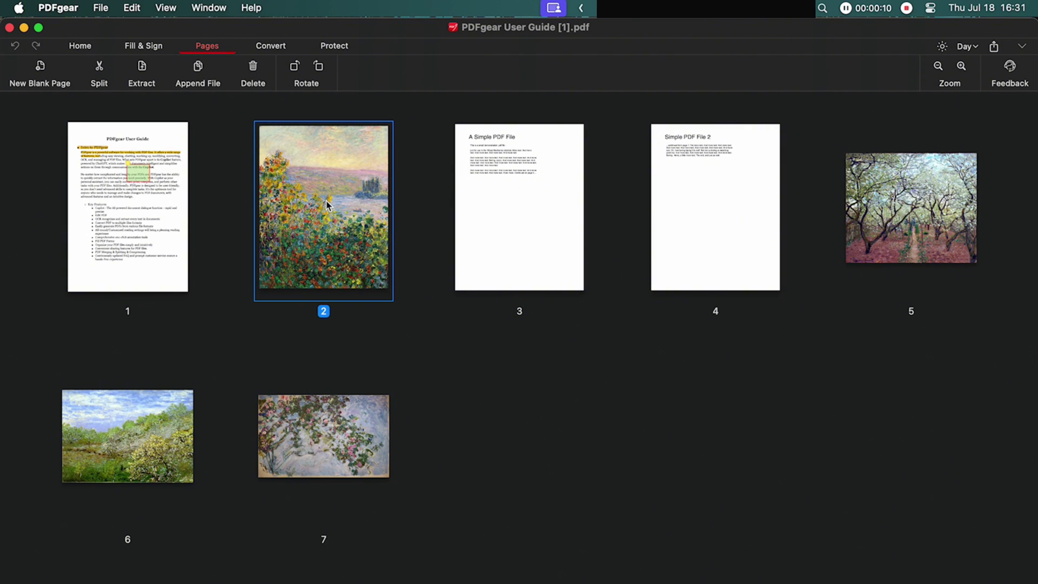
left_click(145, 416, "super")
left_click(318, 443, "super")
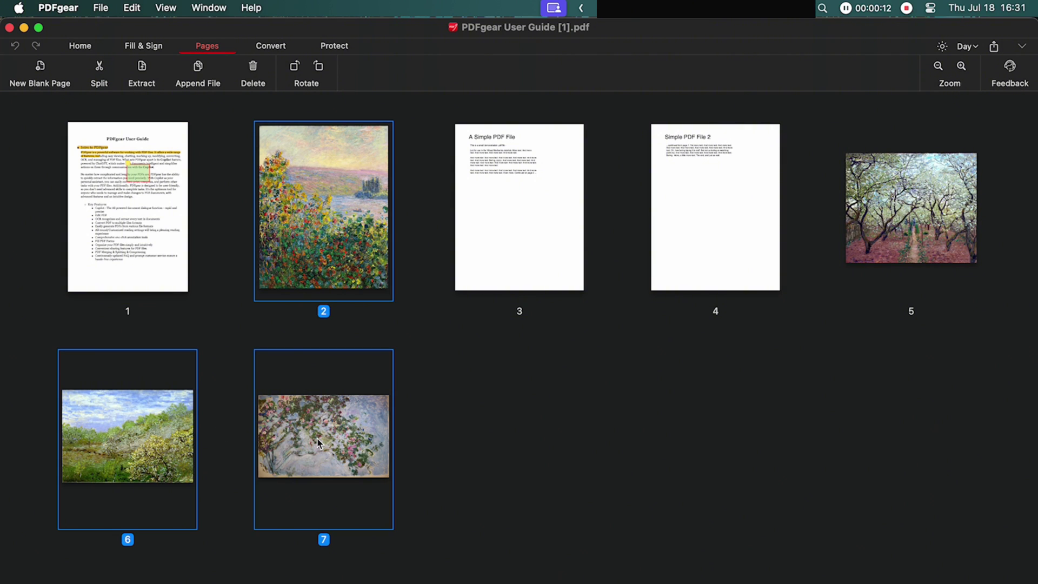
left_click(941, 210, "super")
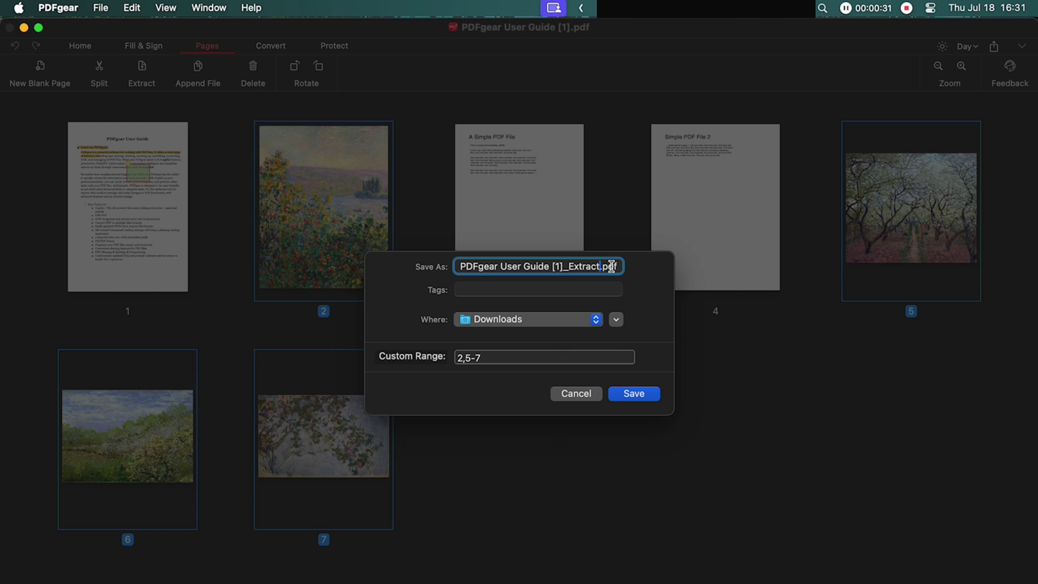
Step: Extract the custom page range 2,5-6 and save it as PDFgear.pdf in Downloads
key("Right")
key("BackSpace")
key("BackSpace")
key("BackSpace")
key("BackSpace")
key("BackSpace")
key("BackSpace")
key("BackSpace")
key("BackSpace")
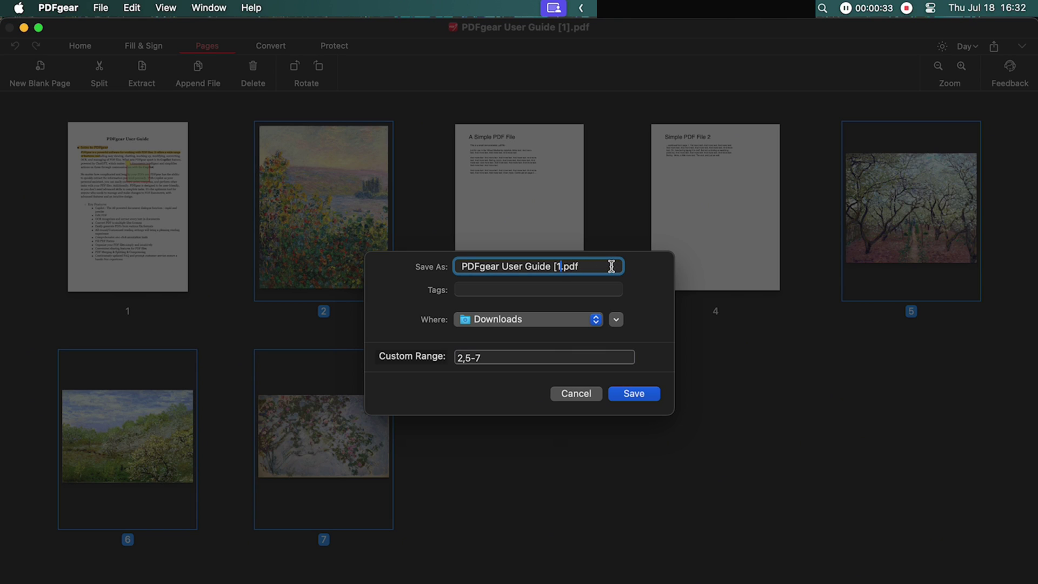
key("BackSpace")
key("BackSpace")
key("BackSpace")
key("BackSpace")
key("BackSpace")
key("BackSpace")
key("BackSpace")
key("BackSpace")
key("BackSpace")
key("BackSpace")
key("BackSpace")
key("BackSpace")
left_click(494, 358)
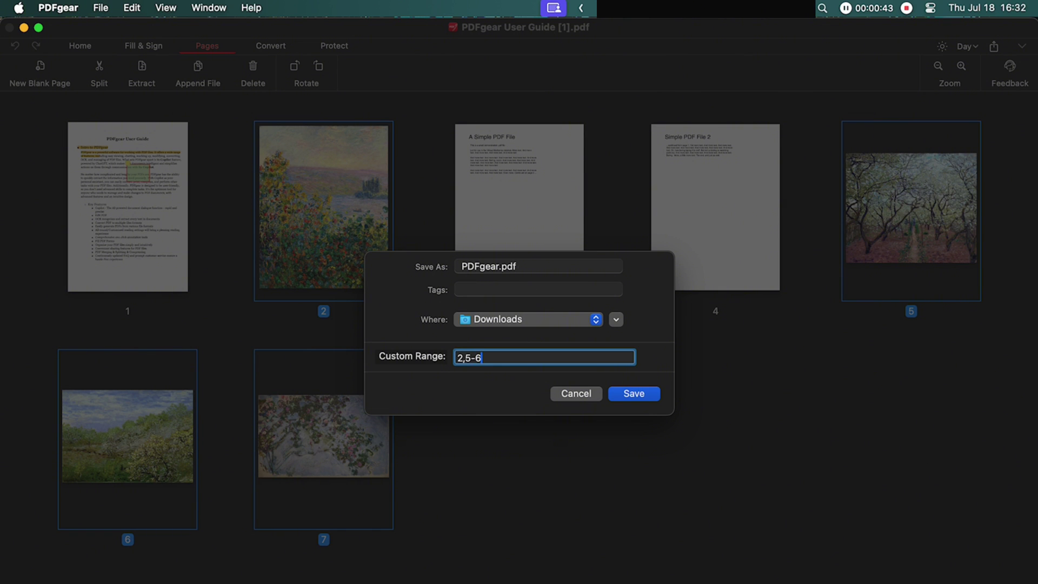
left_click(634, 393)
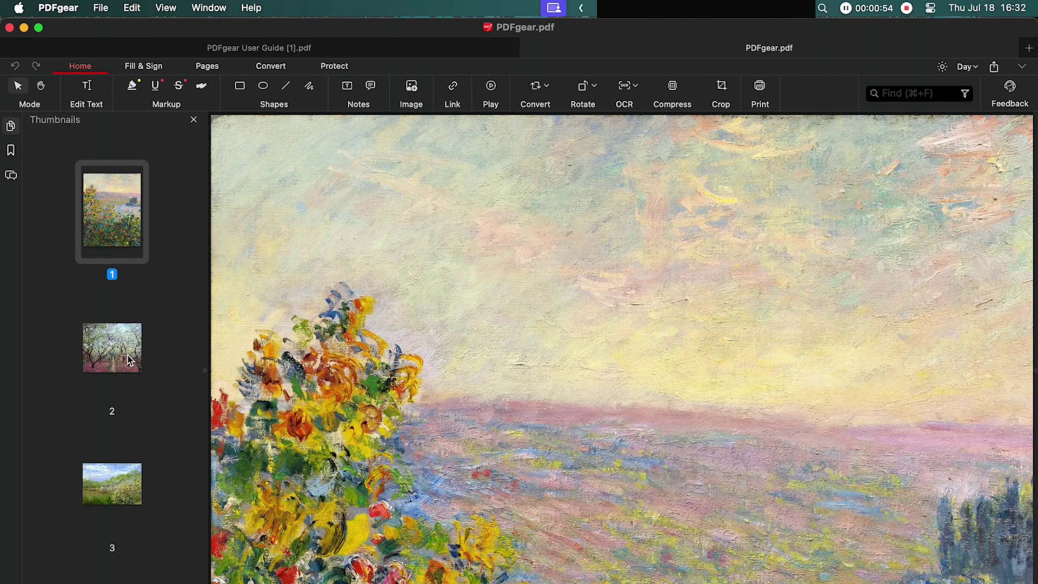
Step: Compare the page thumbnails of the extracted PDFgear.pdf with the pages of the original user guide
scroll(259, 239, "left", 2)
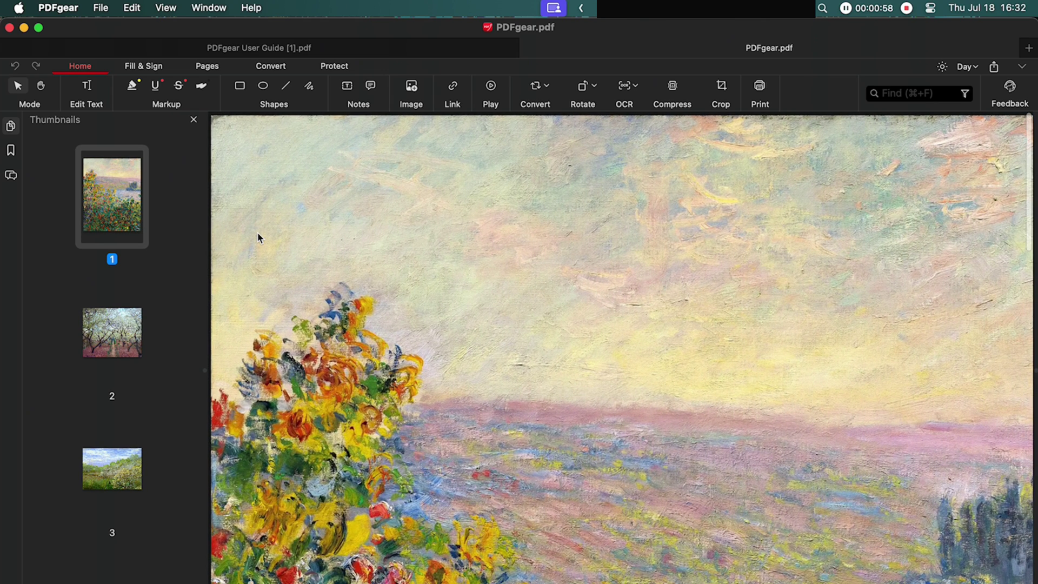
left_click(299, 46)
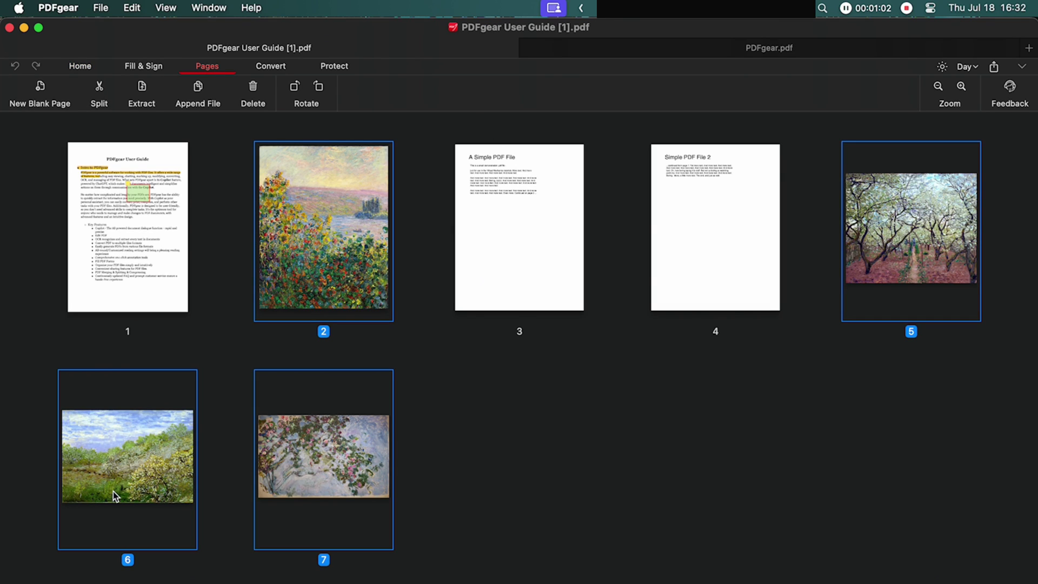
left_click(775, 48)
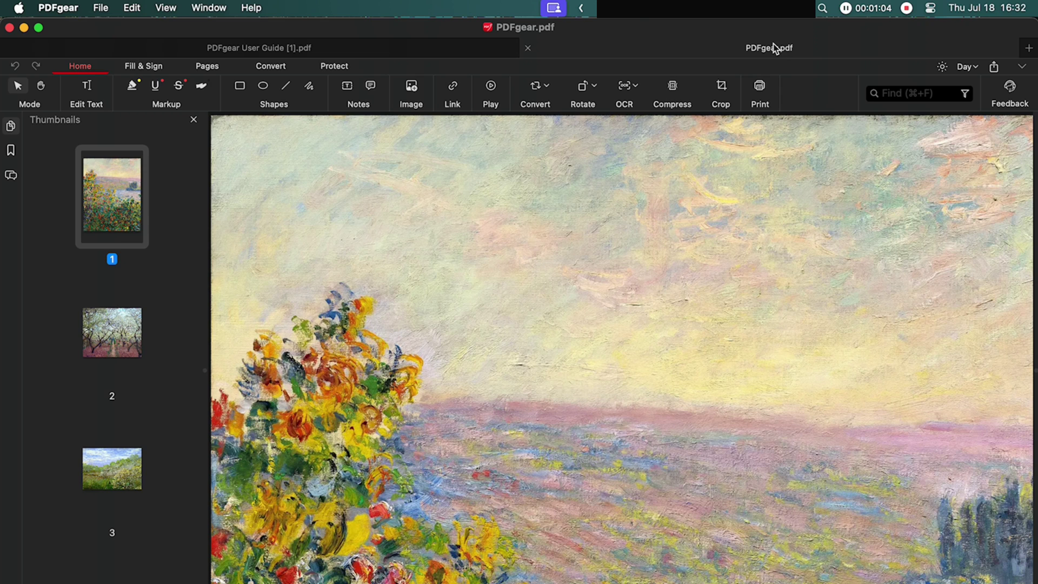
left_click(125, 335)
left_click(120, 467)
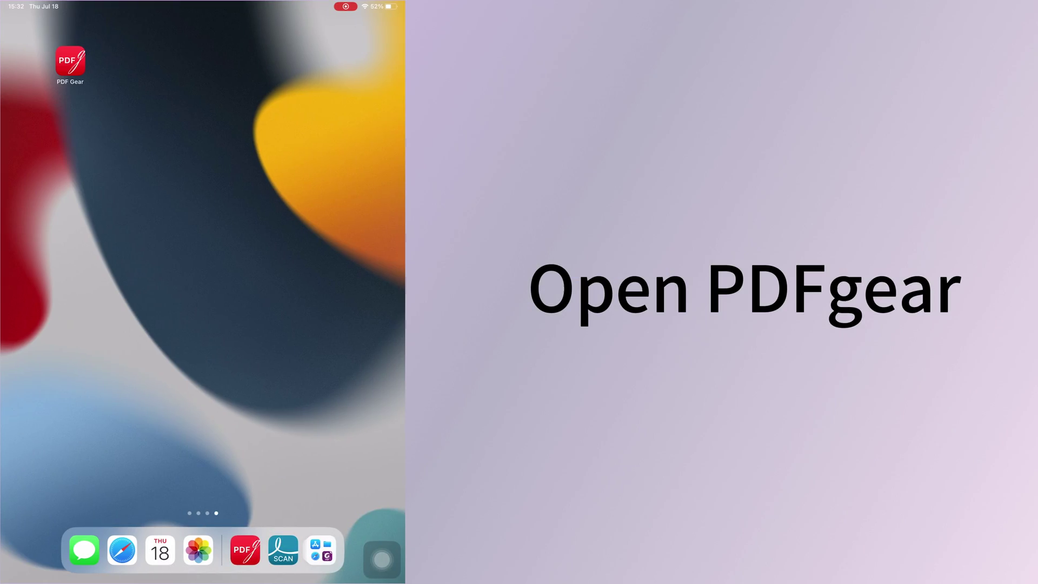
Step: Switch to the PDFgear mobile app, open sample.pdf and look through its pages
left_click(71, 57)
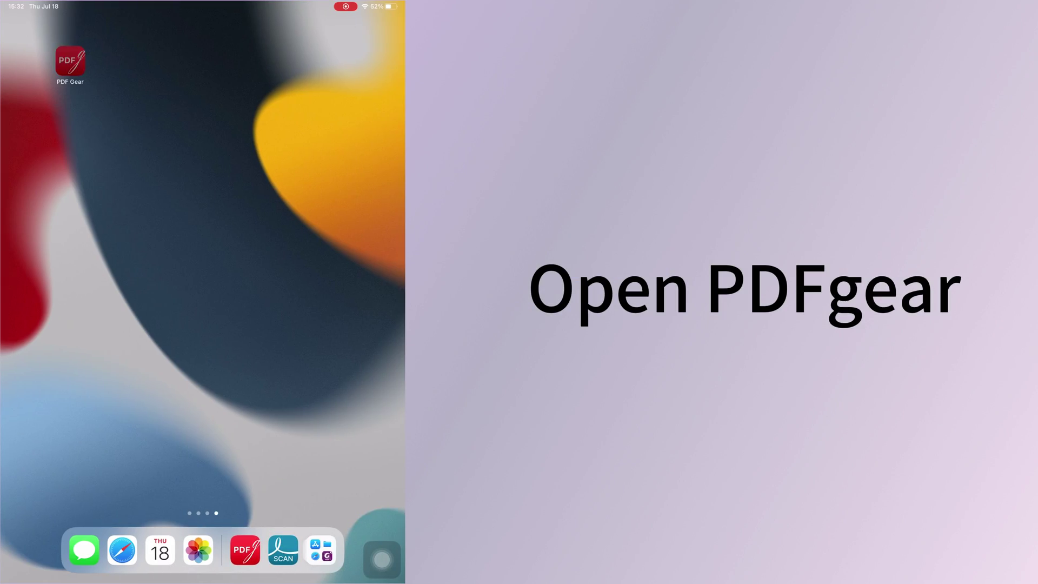
left_click(52, 308)
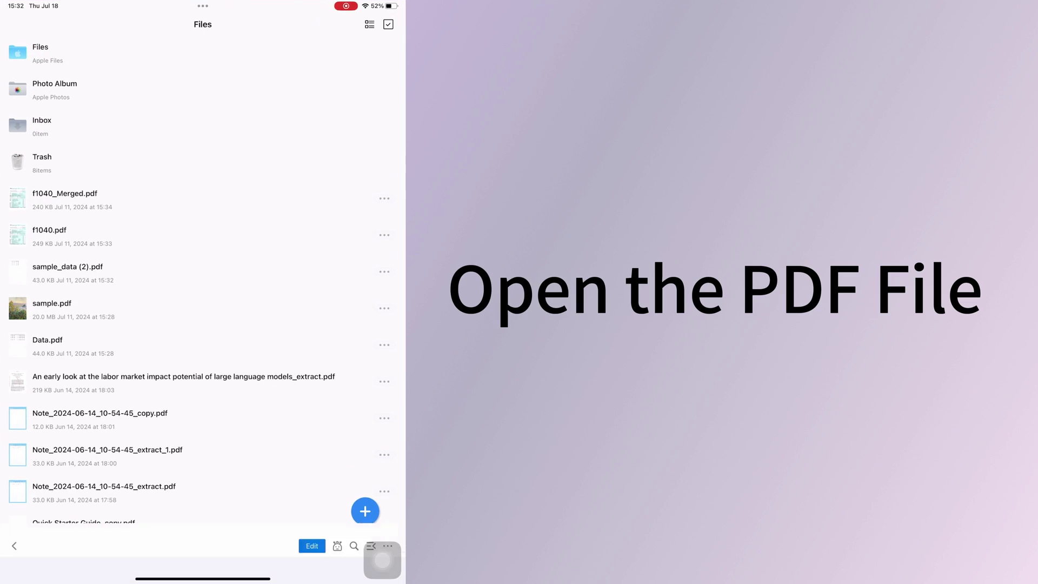
scroll(203, 308, "down", 4)
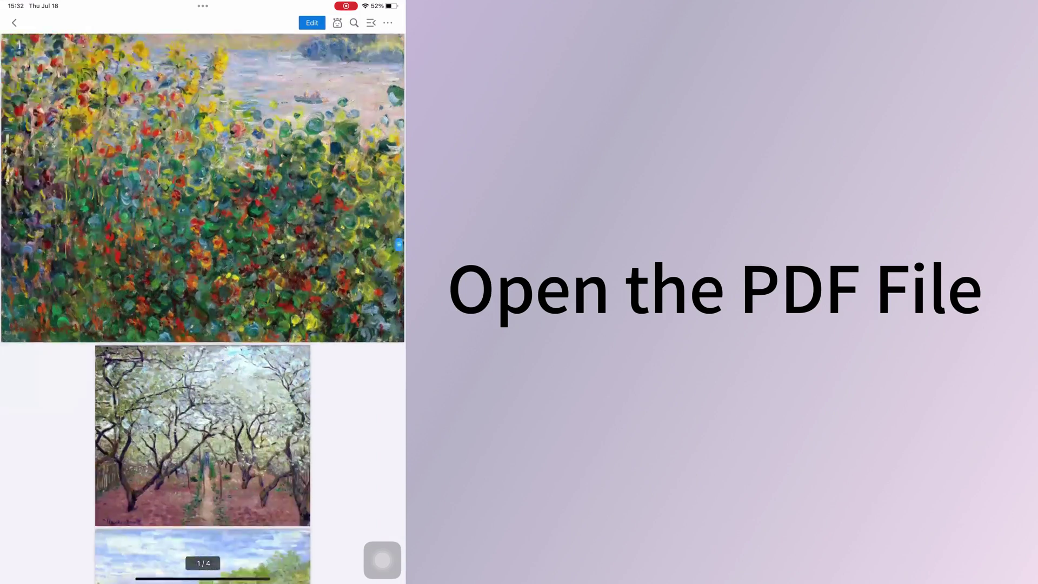
scroll(203, 308, "up", 4)
scroll(202, 308, "down", 10)
scroll(203, 308, "up", 2)
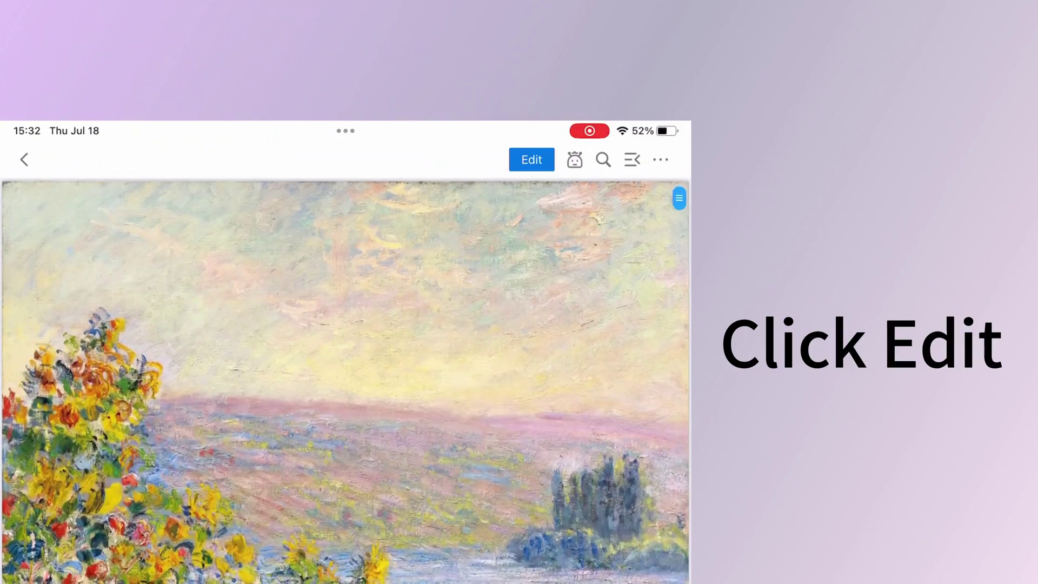
Step: Enter editing of sample.pdf, show the page organizer and select pages 2 and 3
left_click(531, 160)
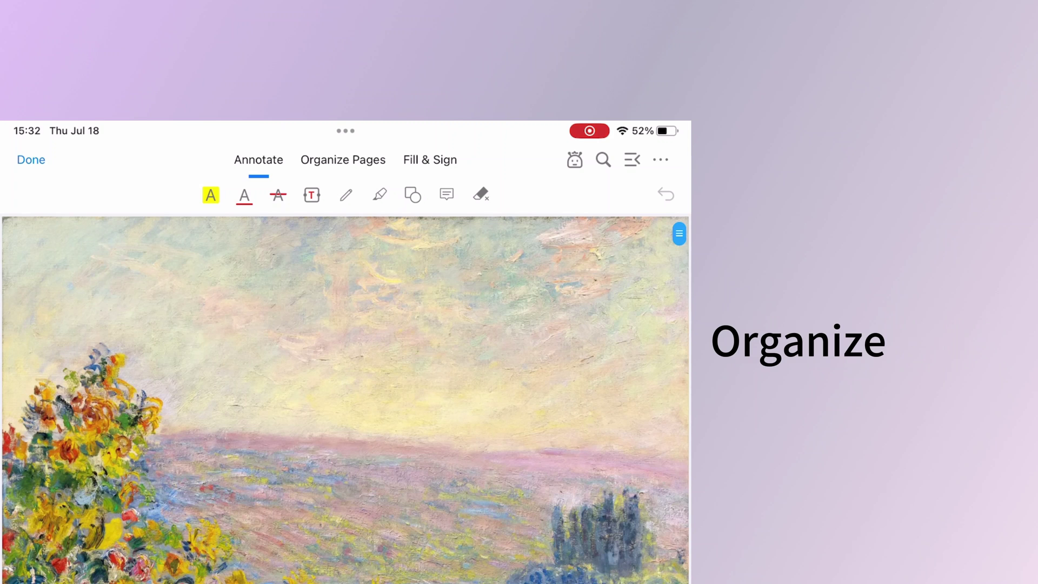
left_click(343, 160)
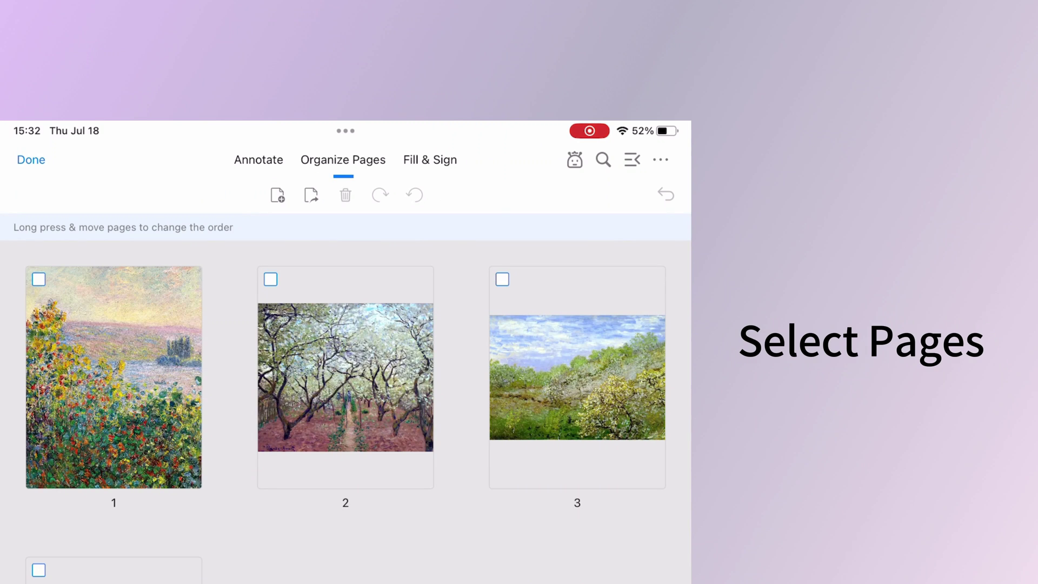
left_click(270, 279)
left_click(502, 279)
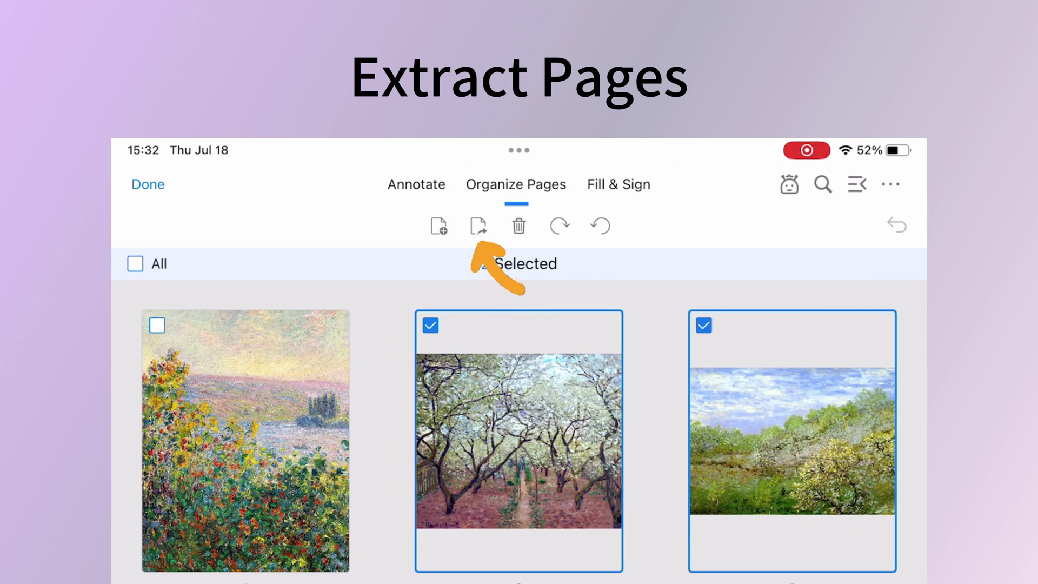
Step: Extract the selected pages into a new file named 2-3.pdf
left_click(479, 226)
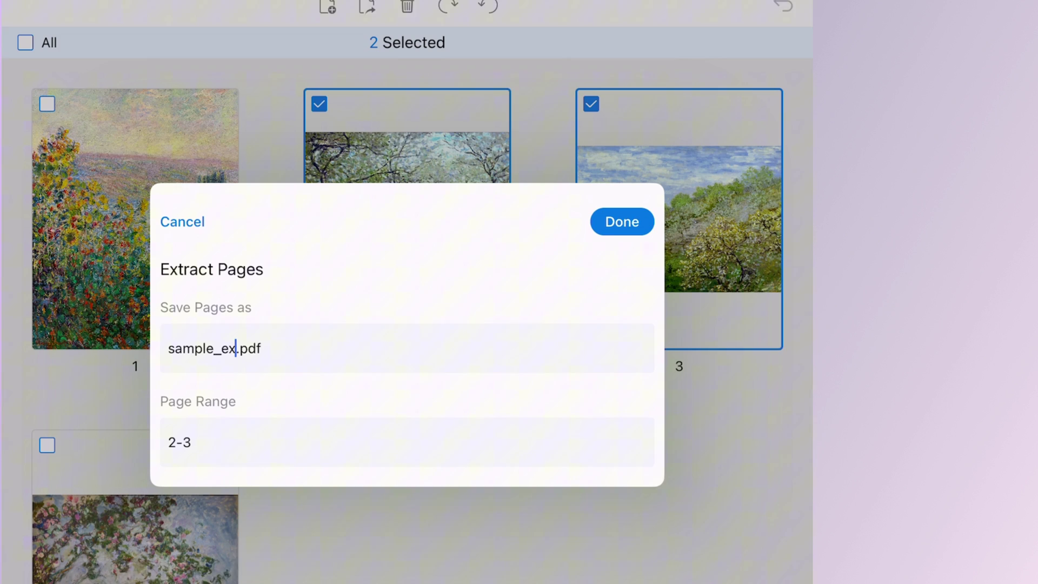
key("BackSpace")
key("BackSpace")
key("BackSpace")
key("BackSpace")
key("BackSpace")
key("BackSpace")
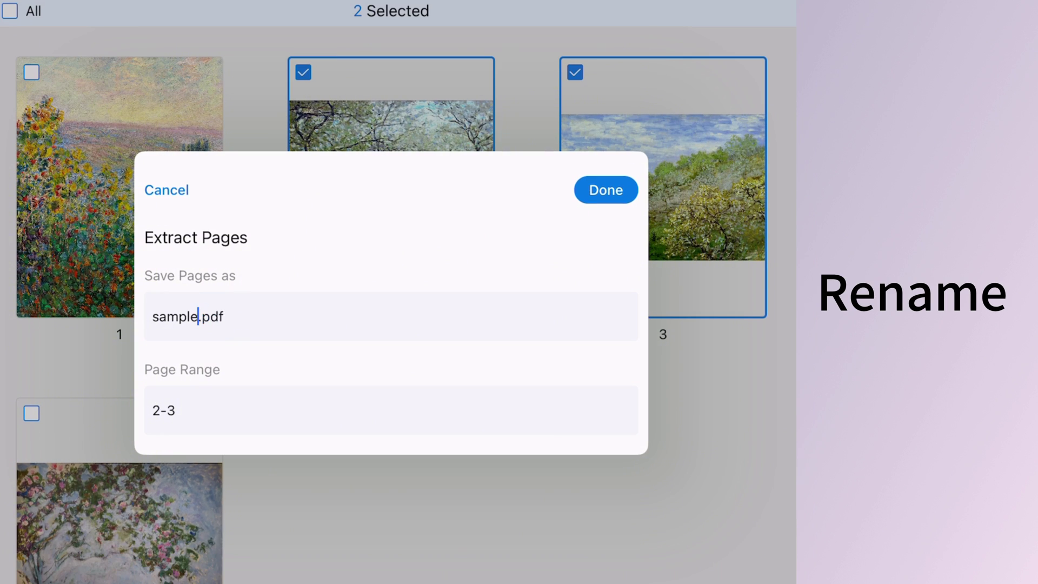
key("BackSpace")
key("BackSpace")
key("BackSpace")
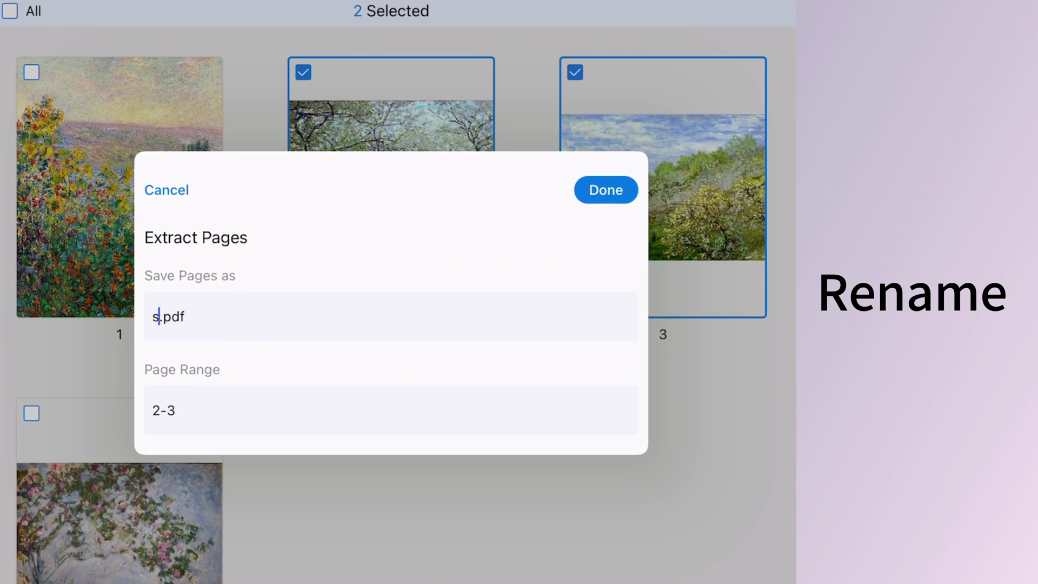
type("2-3")
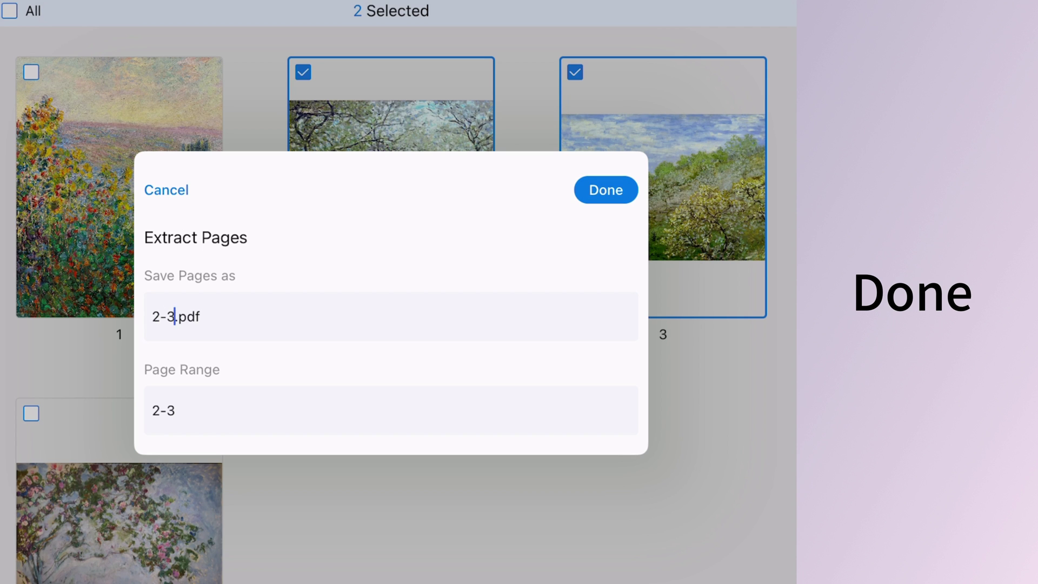
left_click(606, 190)
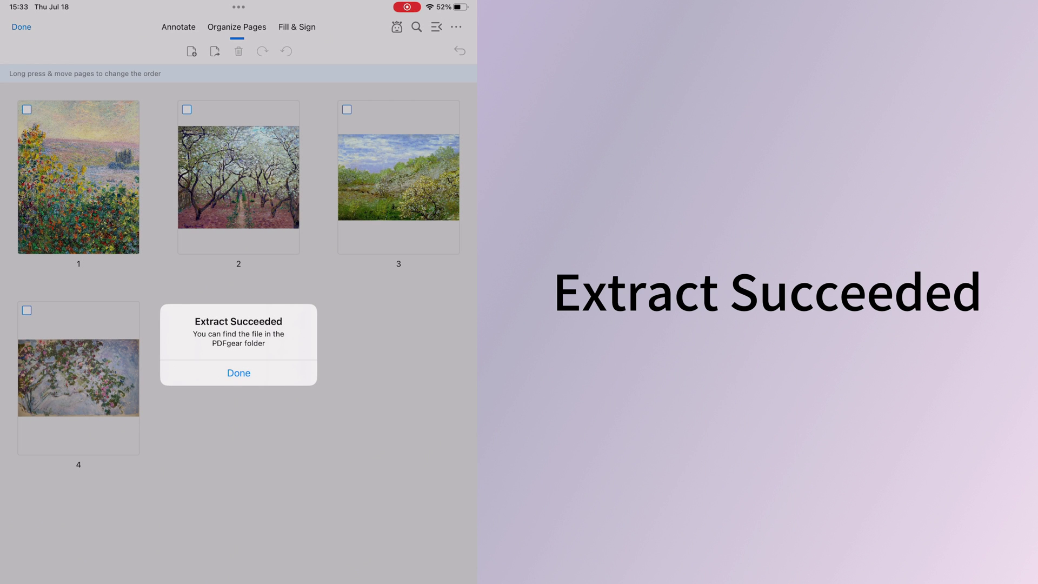
left_click(239, 373)
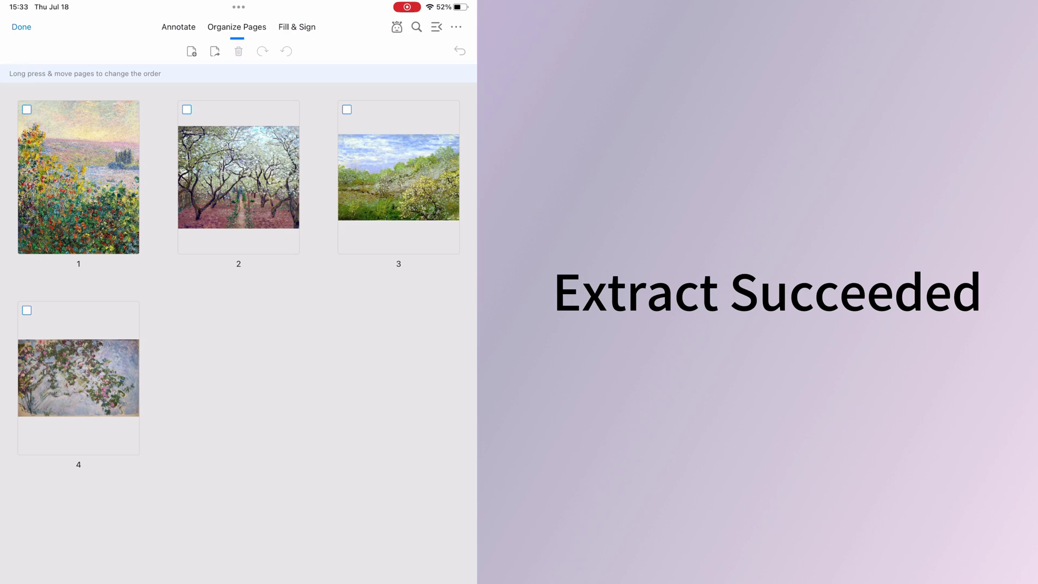
Step: Finish editing sample.pdf, look over its pages and return to the file list
left_click(21, 27)
scroll(239, 311, "down", 12)
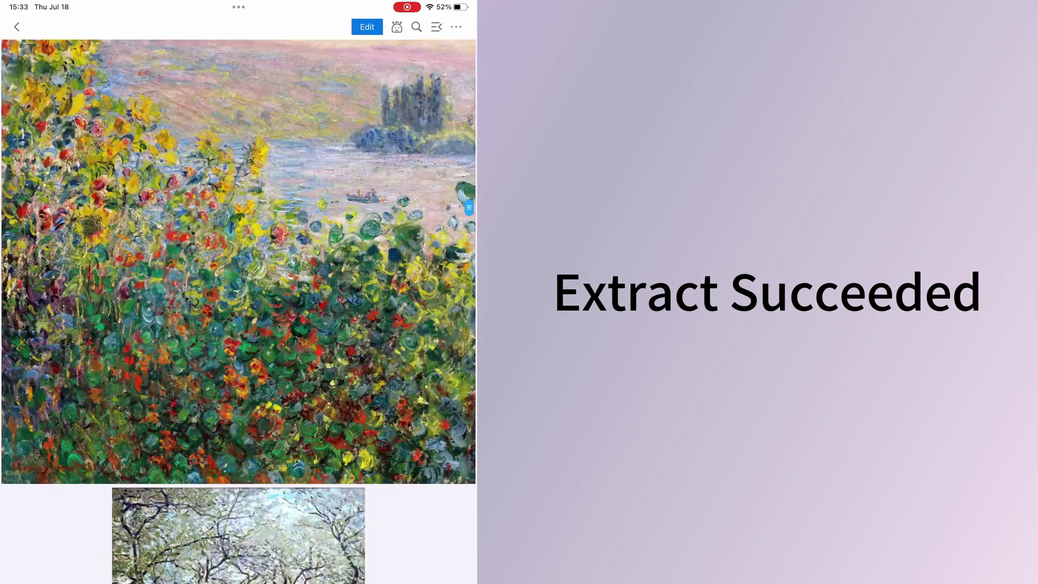
scroll(238, 311, "up", 12)
left_click(17, 27)
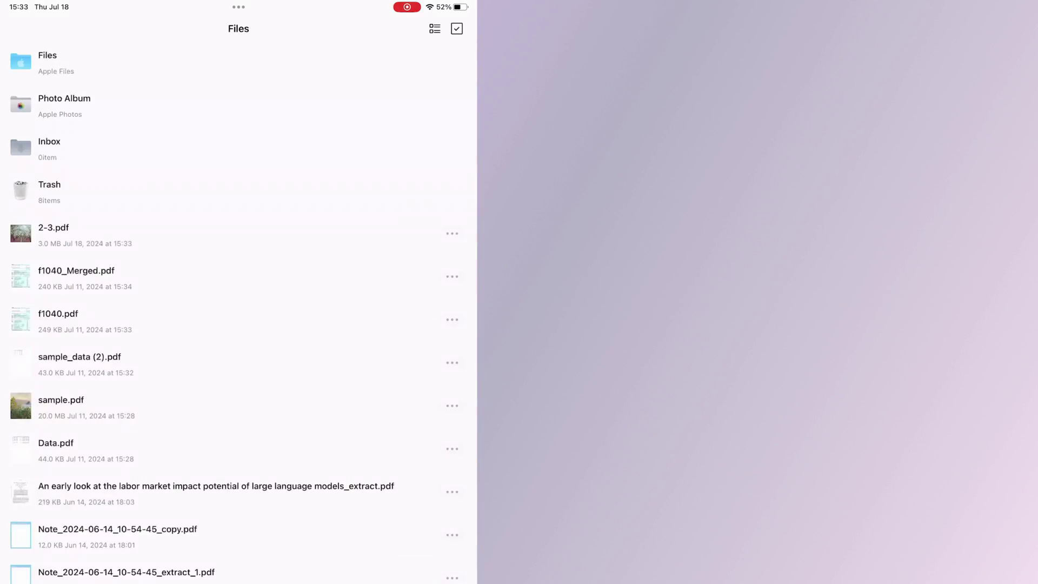
Step: Open the extracted 2-3.pdf and check its pages in the reader and in the page organizer
left_click(53, 233)
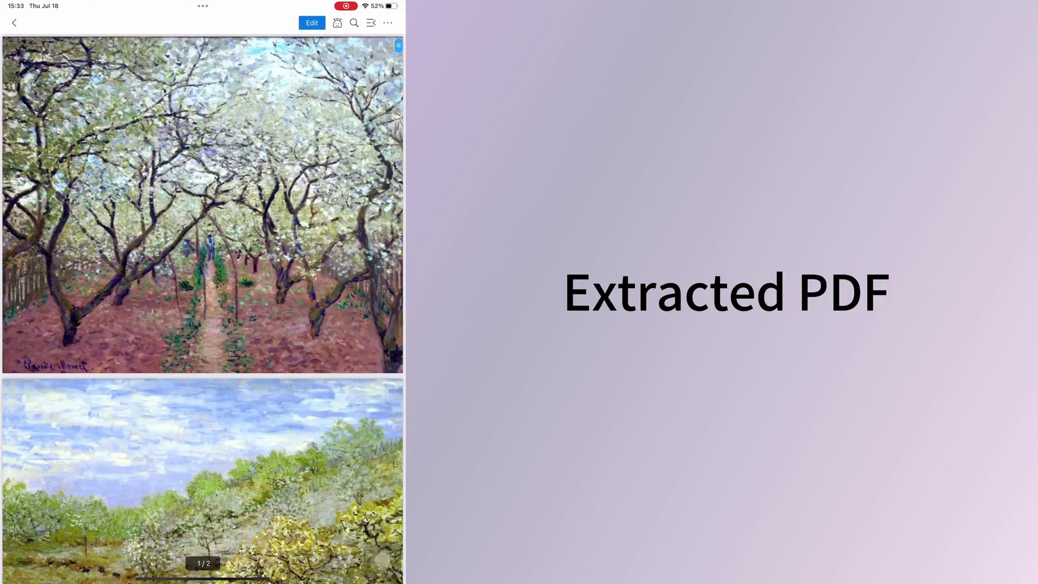
scroll(203, 309, "up", 3)
scroll(203, 308, "down", 4)
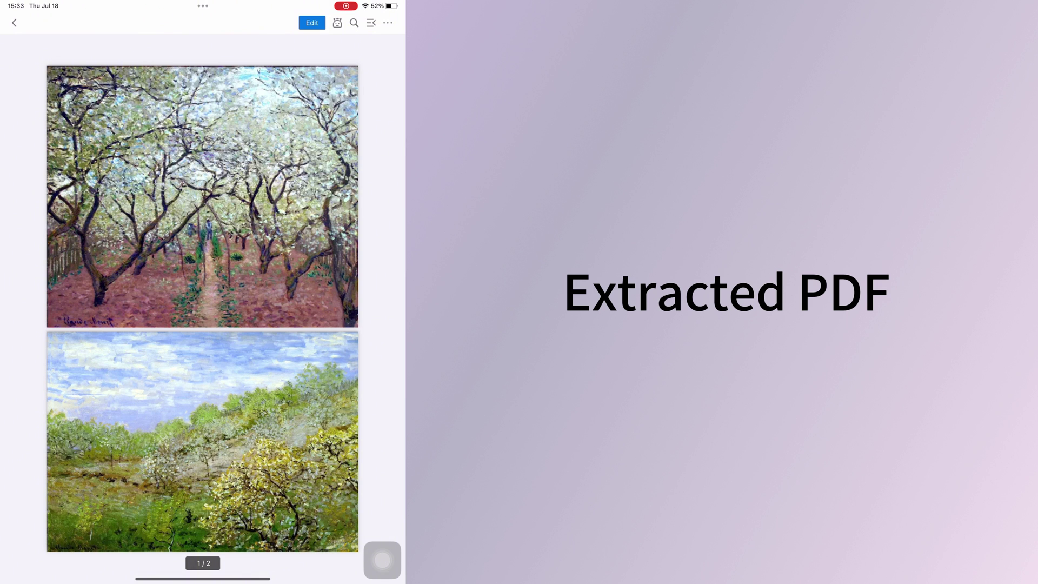
left_click(312, 23)
left_click(201, 23)
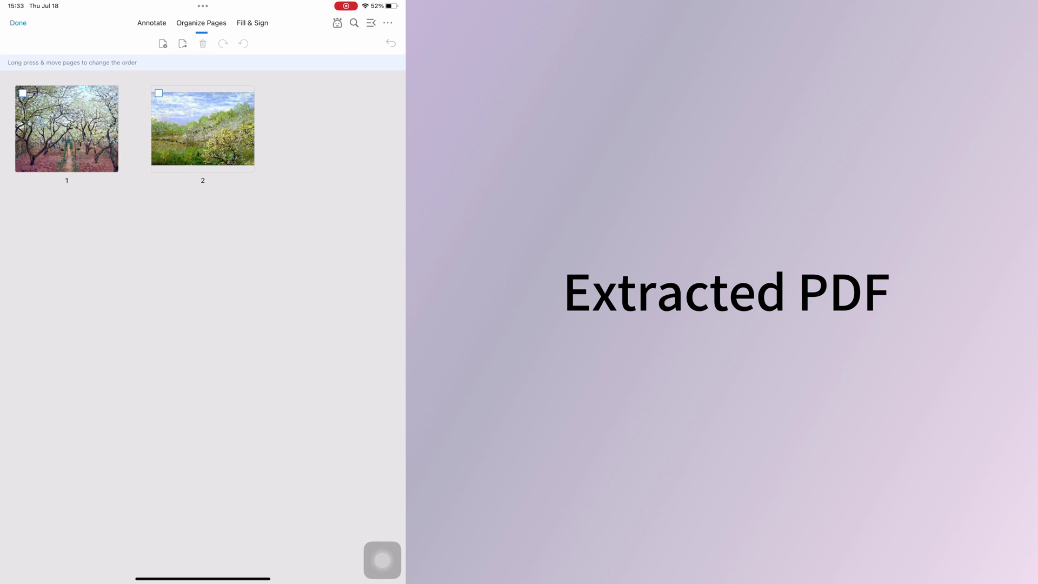